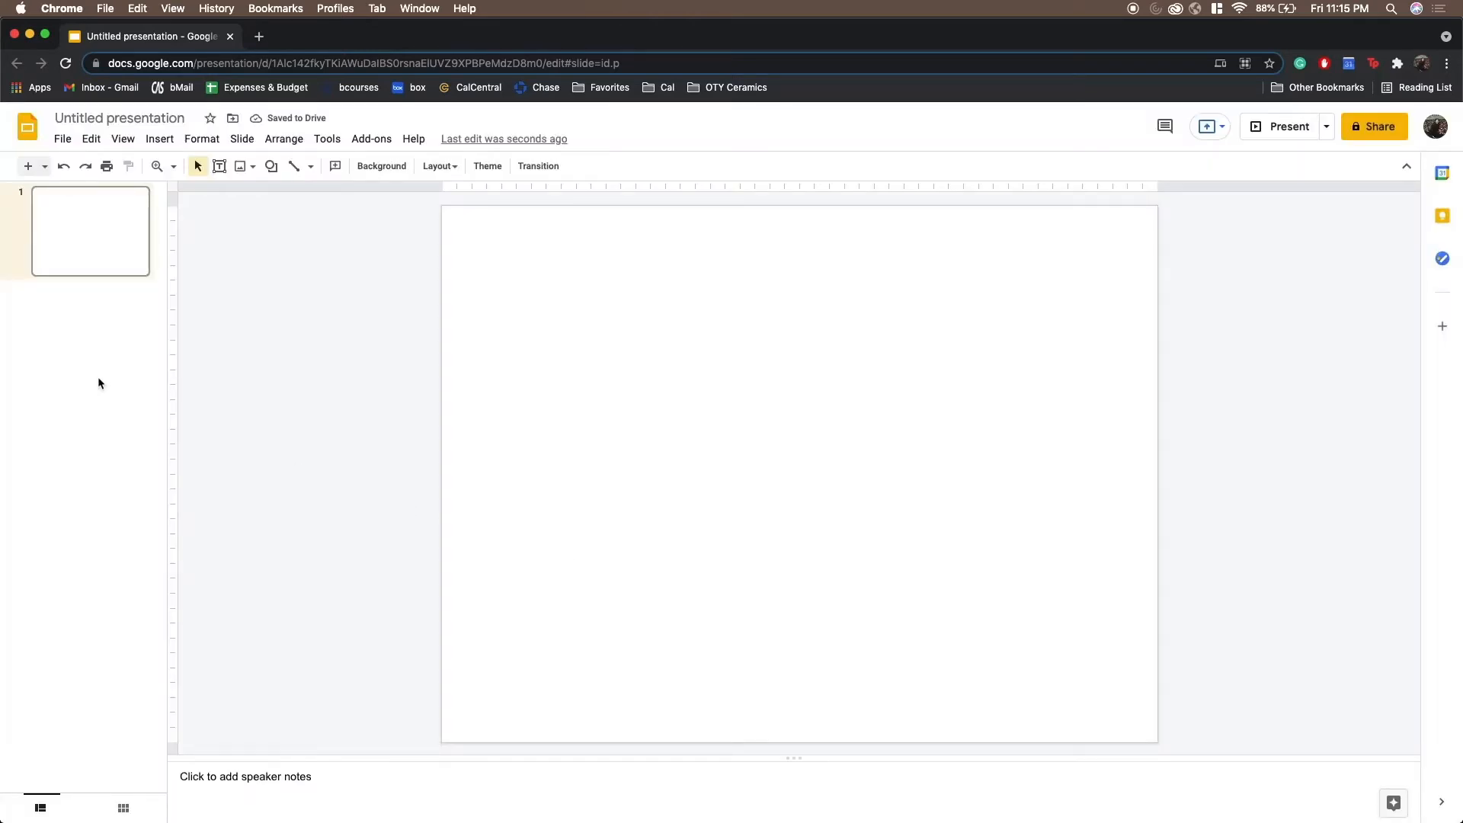
# - Add a second slide, return to the first slide and add a vertical guide to it
pyautogui.click(27, 167)
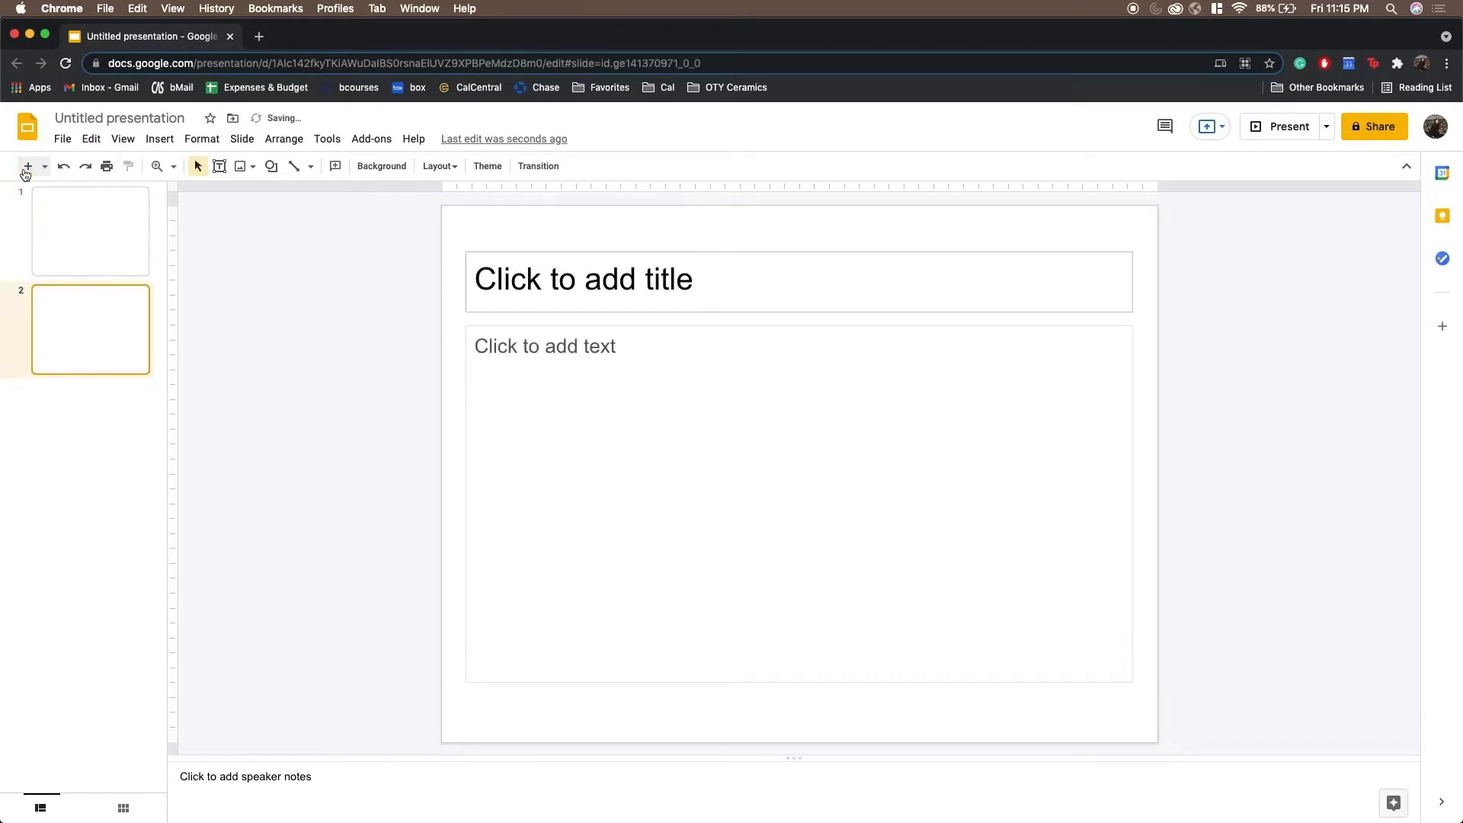
pyautogui.click(105, 267)
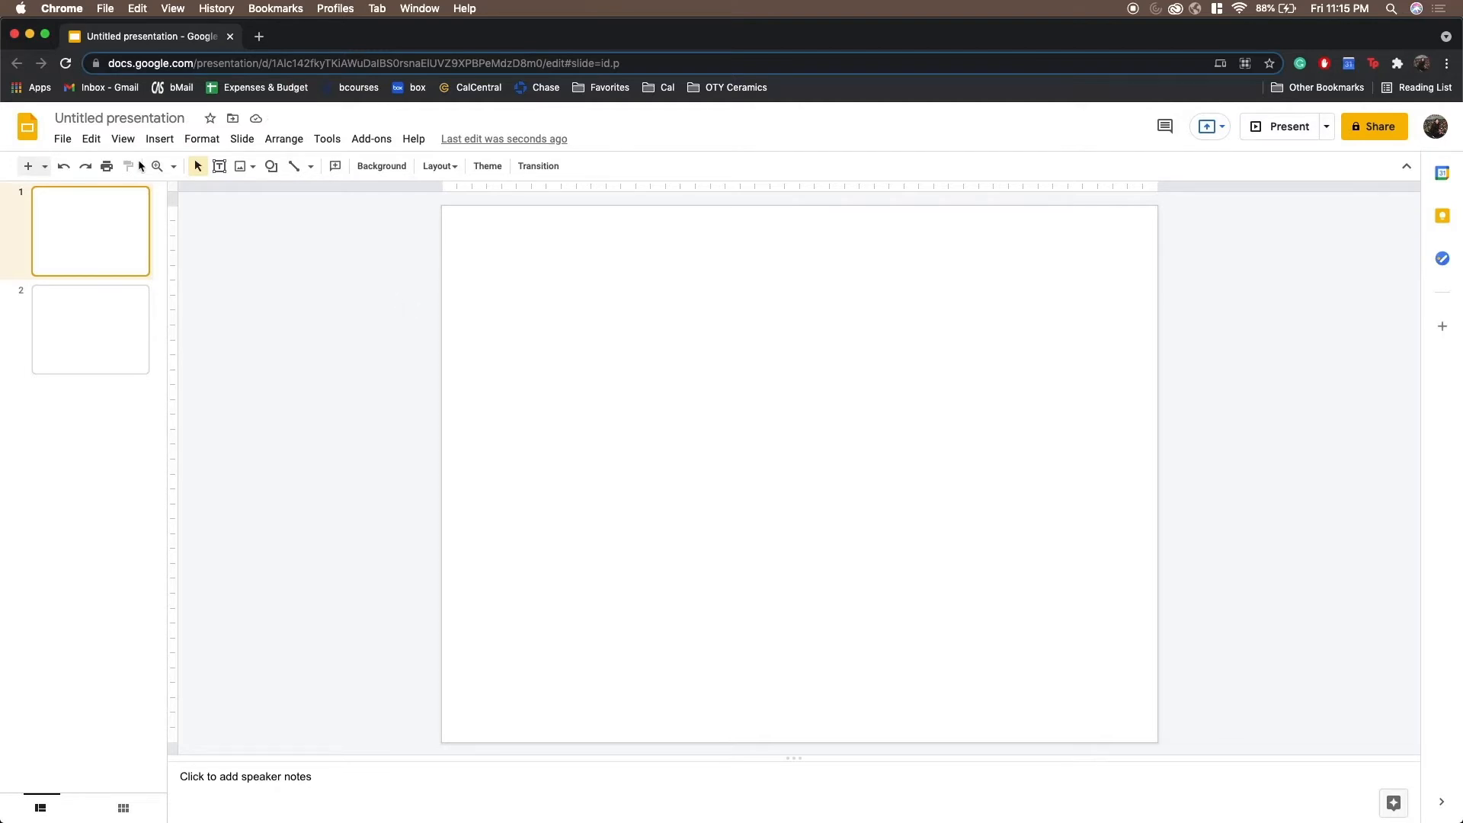
pyautogui.click(119, 139)
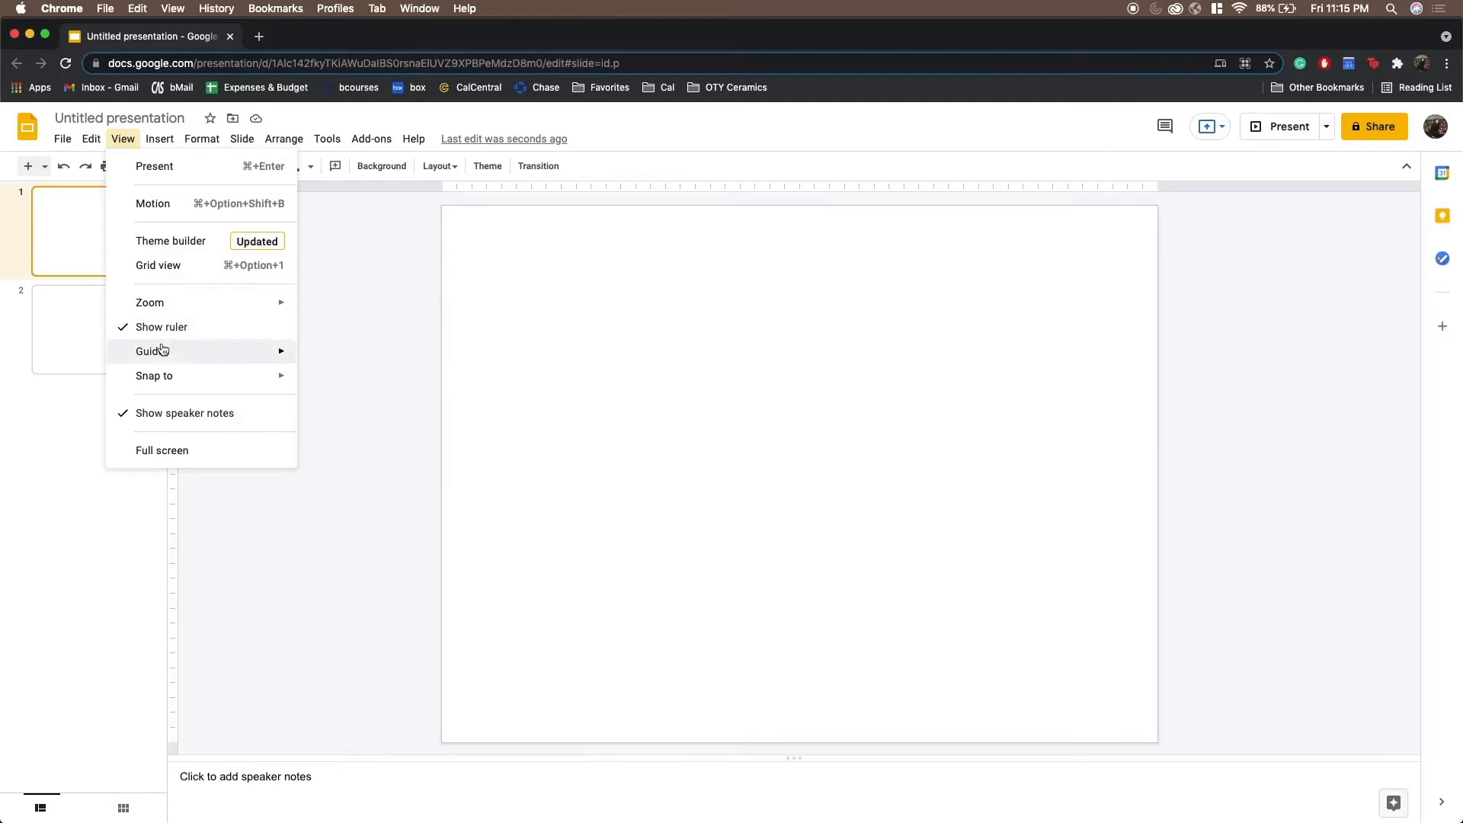
pyautogui.moveTo(210, 354)
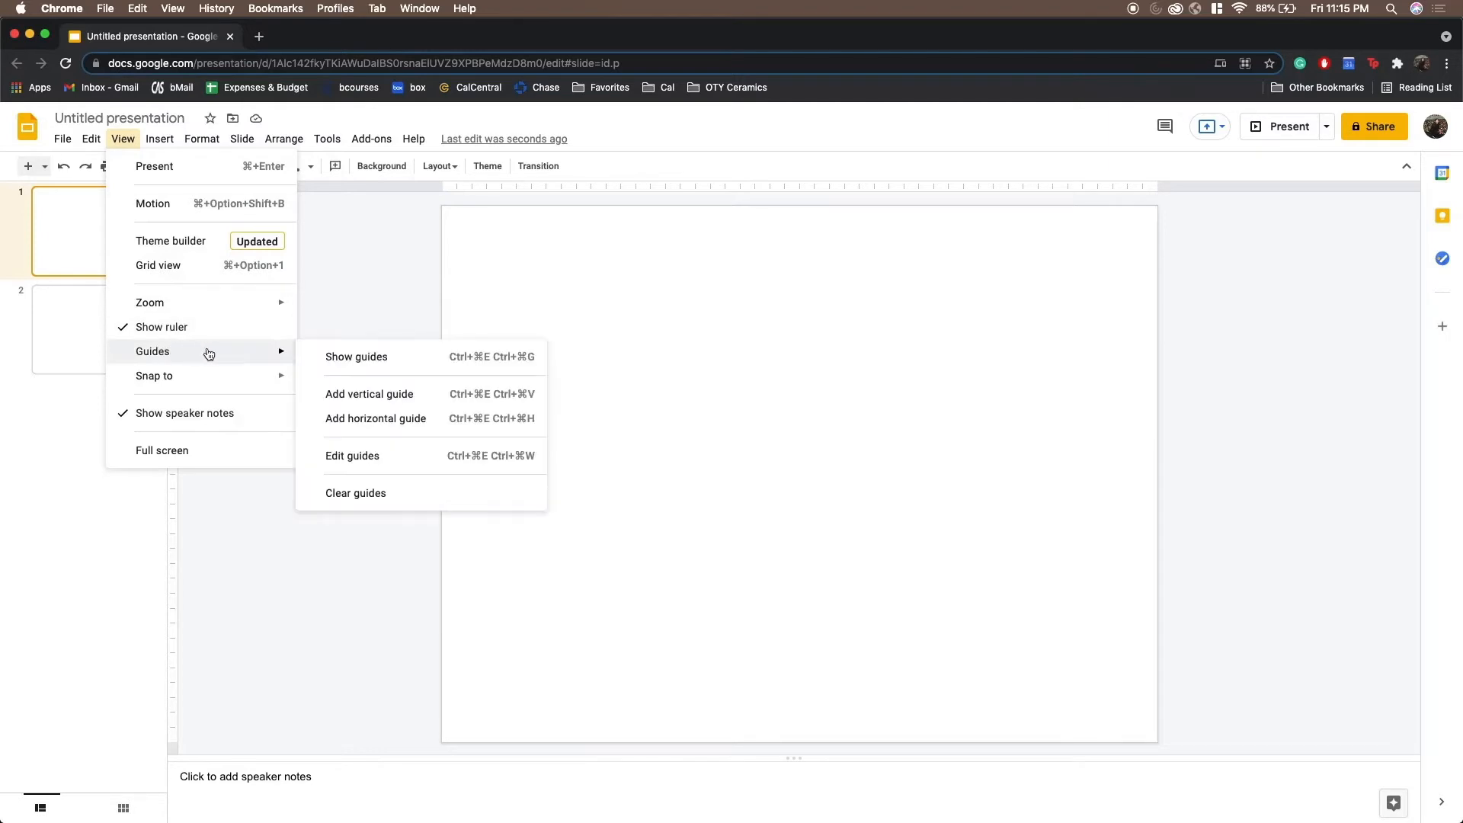
pyautogui.click(357, 394)
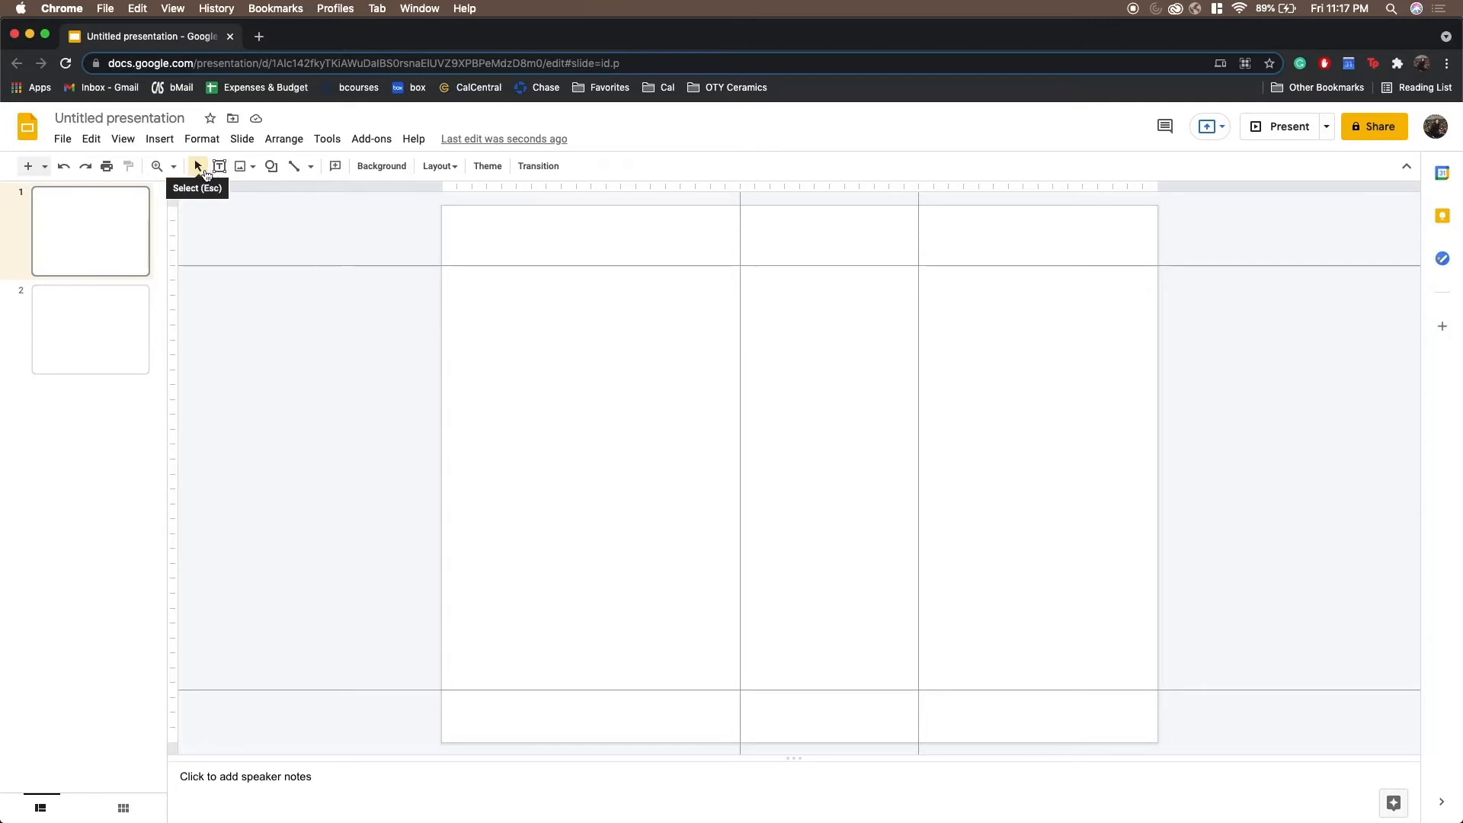
# - Draw a text box filling the left column between the horizontal guides and another across the first two columns of the header
pyautogui.click(220, 169)
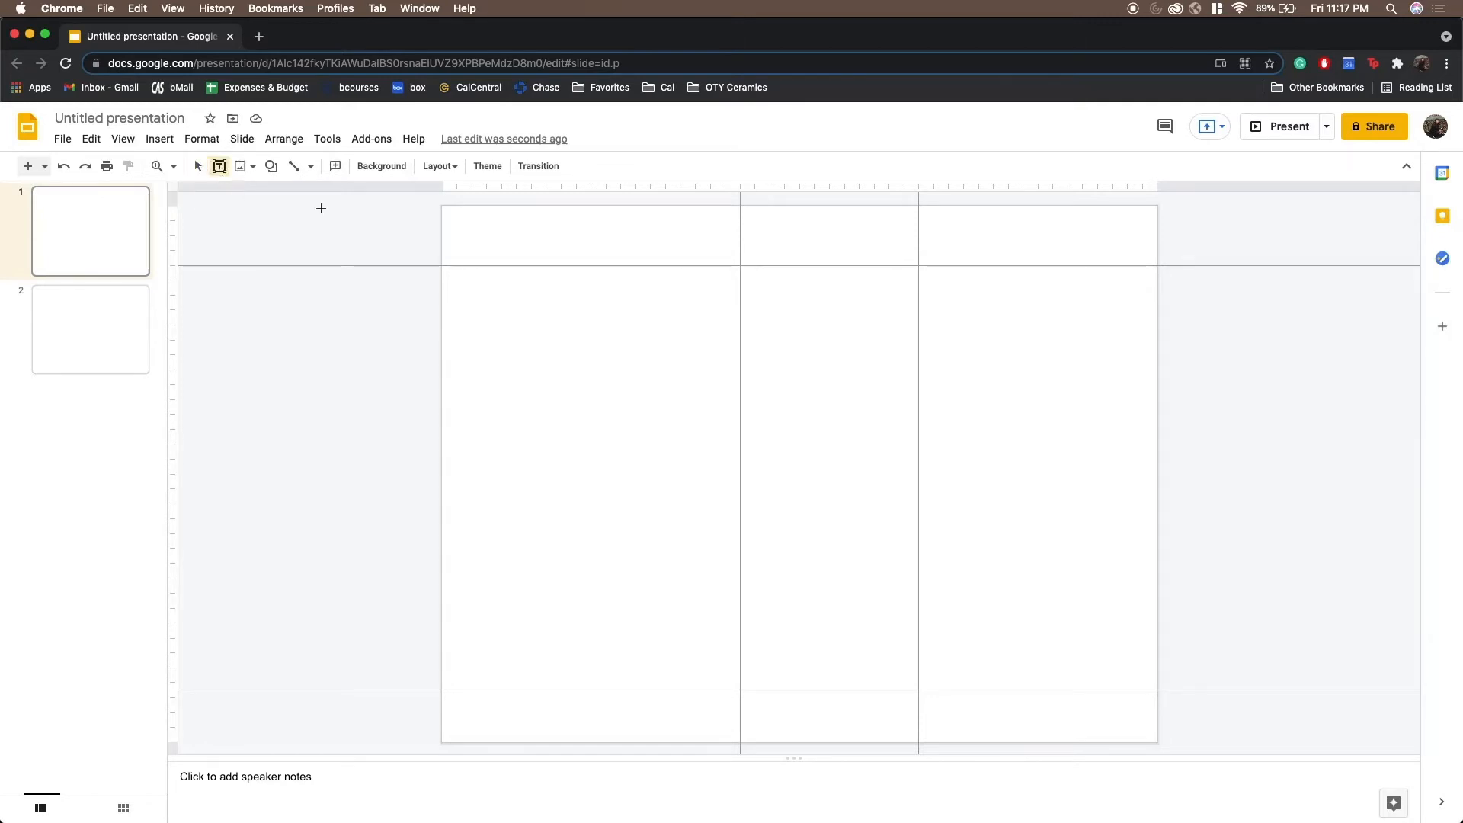
pyautogui.moveTo(441, 265); pyautogui.dragTo(740, 690)
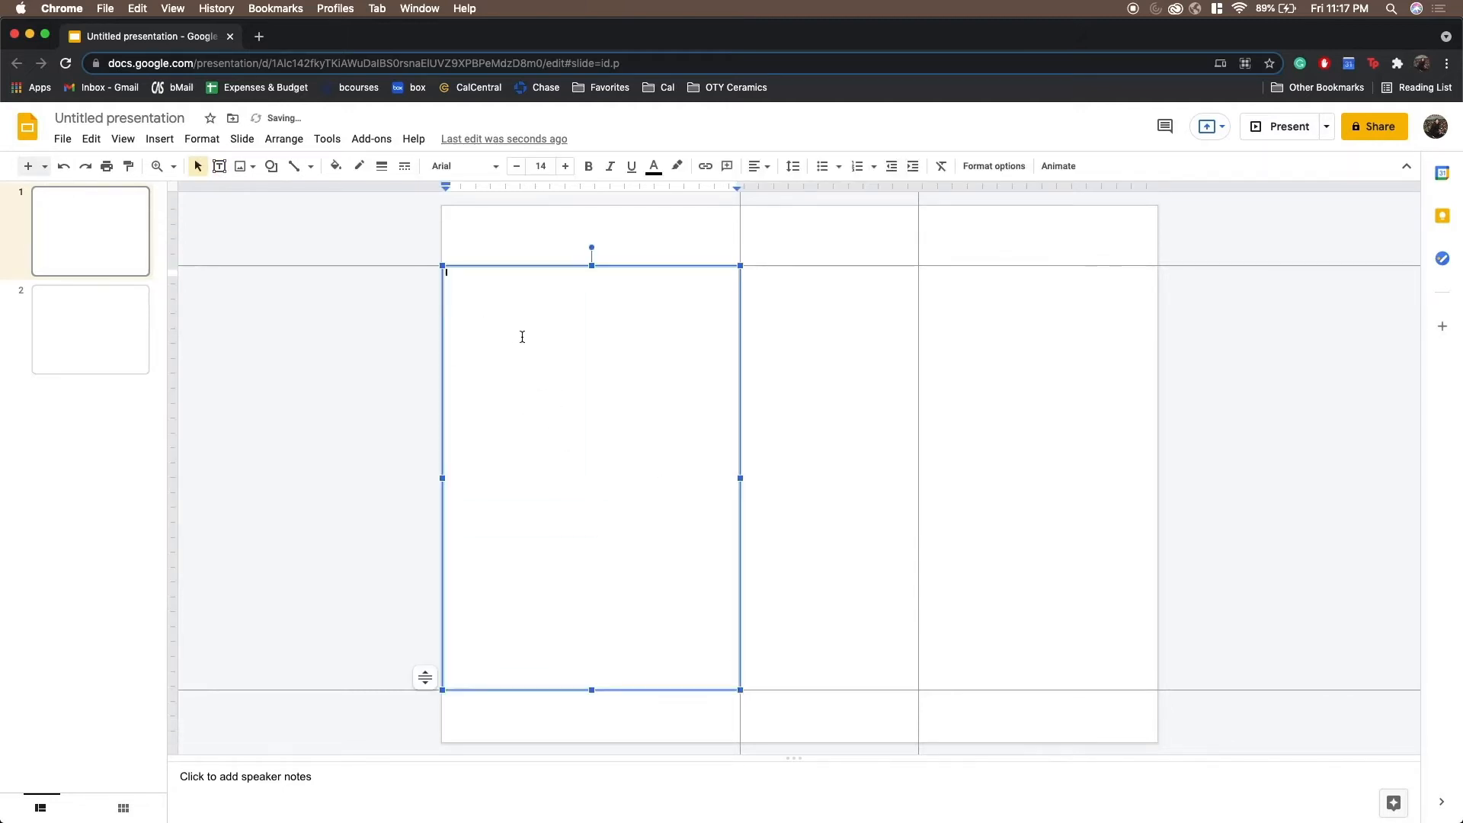
pyautogui.click(224, 167)
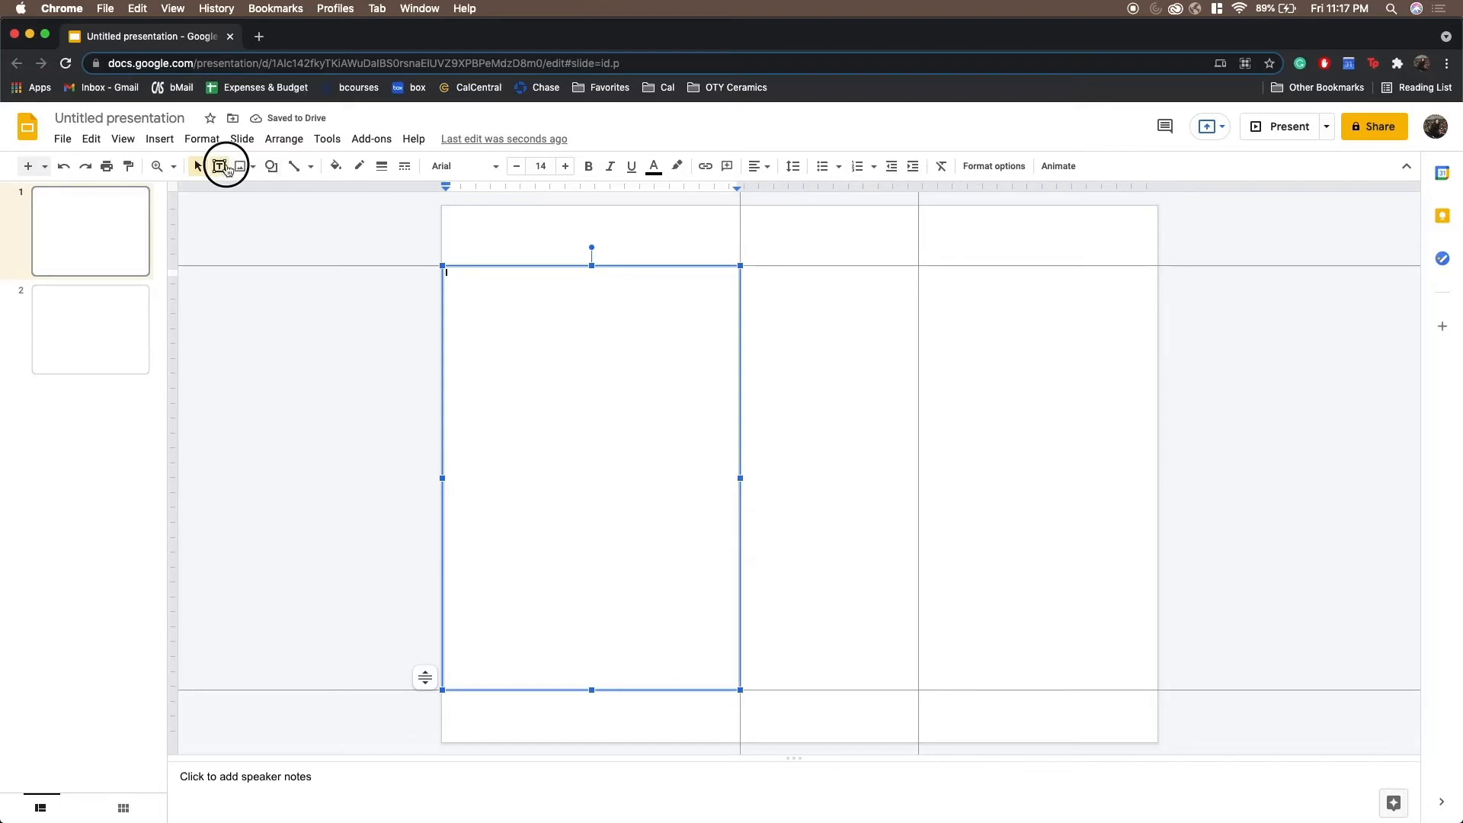
pyautogui.moveTo(441, 205); pyautogui.dragTo(919, 253)
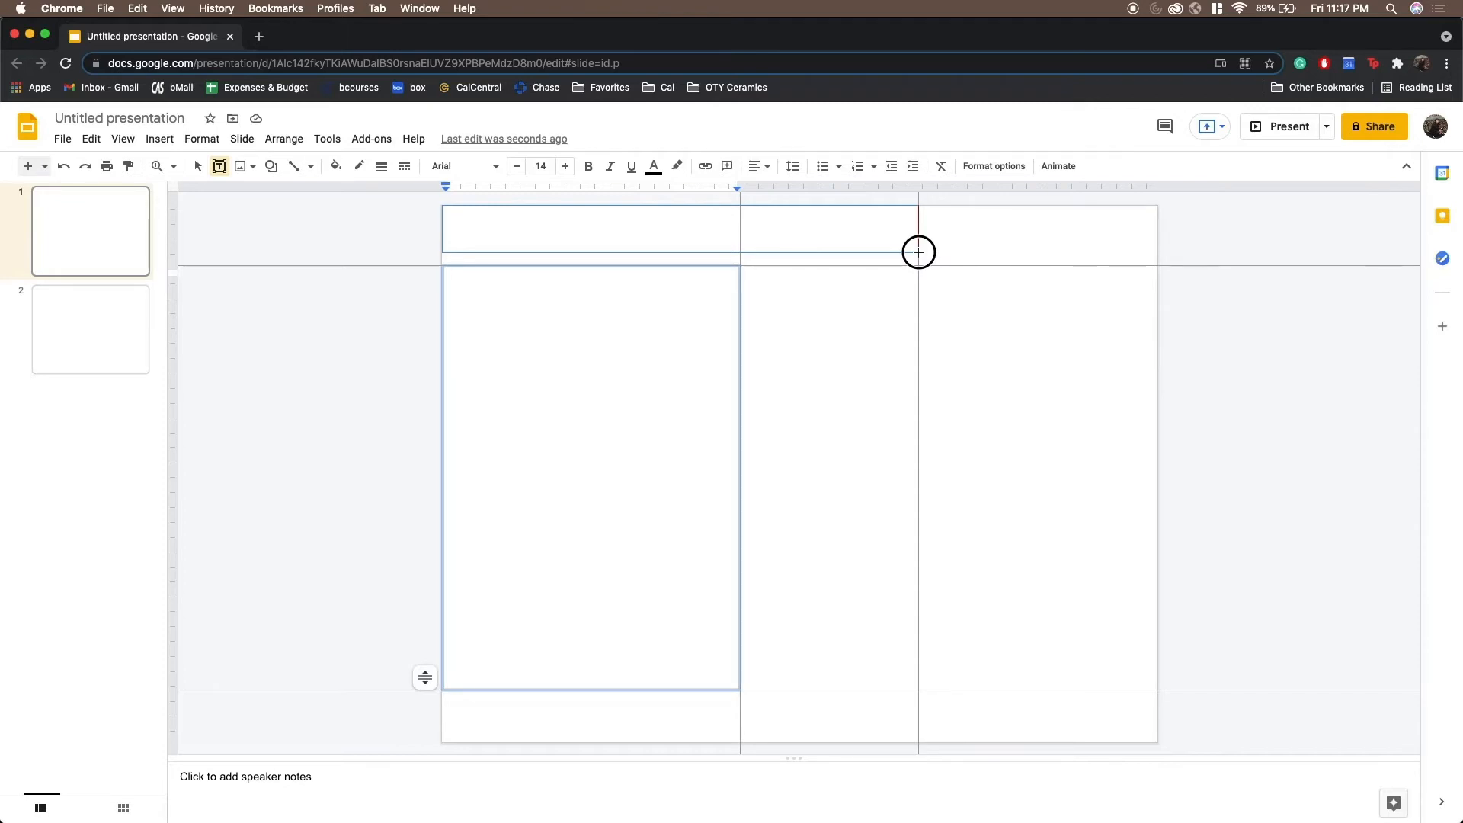
pyautogui.moveTo(919, 252); pyautogui.dragTo(919, 253)
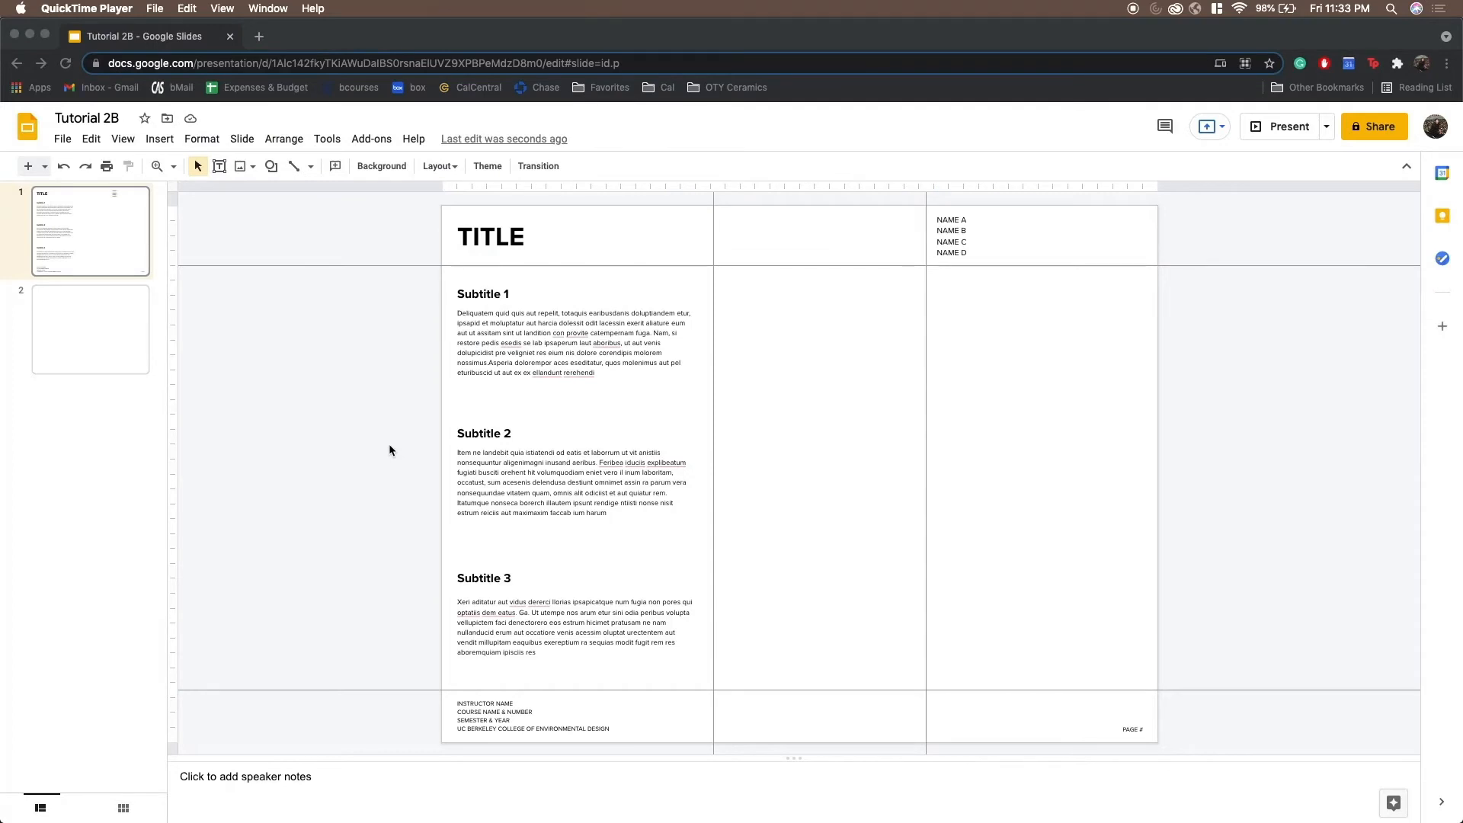
# - Insert the image 140_1map.jpg from the computer's Images folder into the first slide
pyautogui.click(159, 145)
pyautogui.click(159, 140)
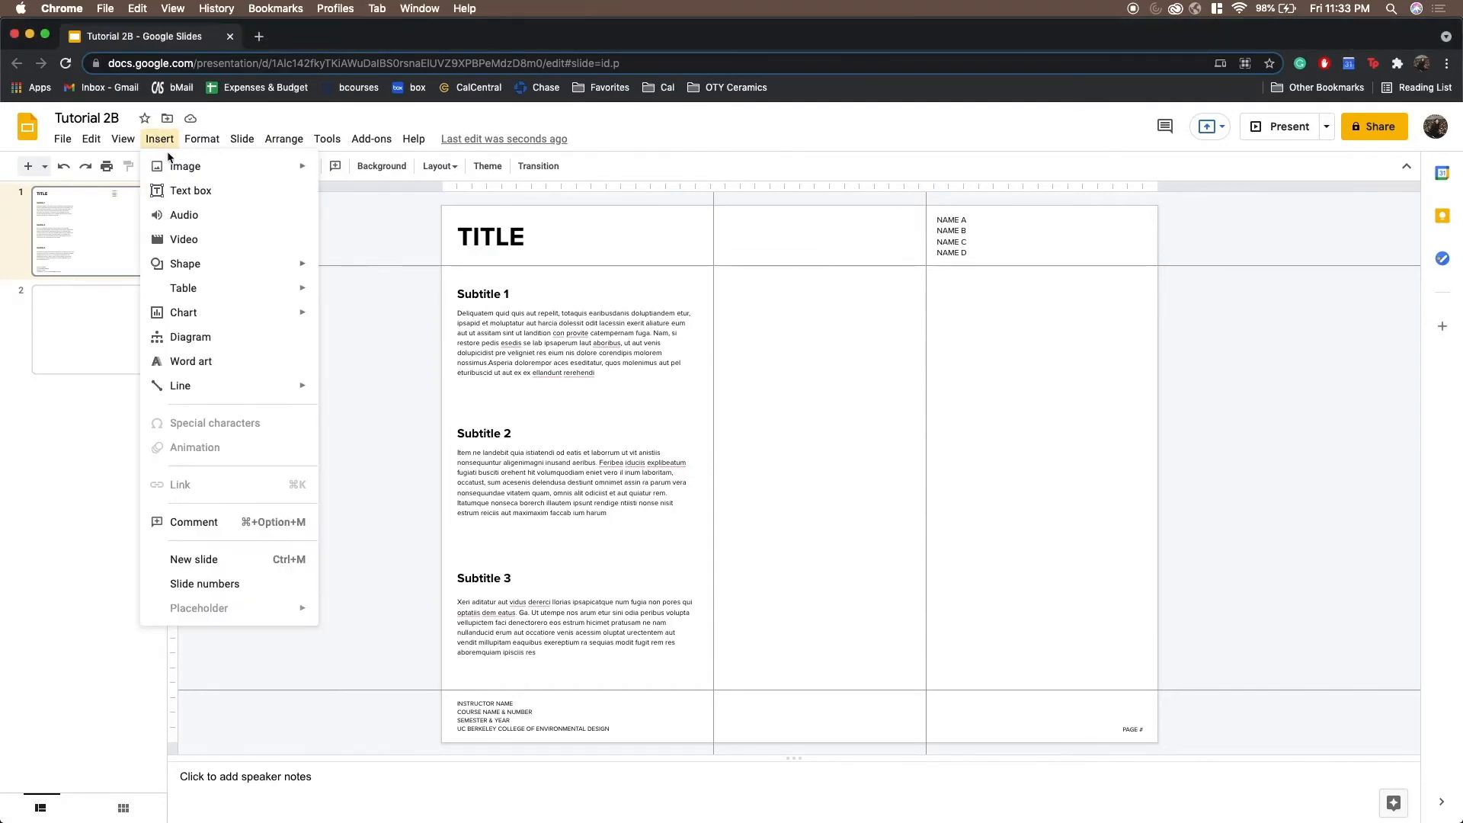
pyautogui.moveTo(174, 166)
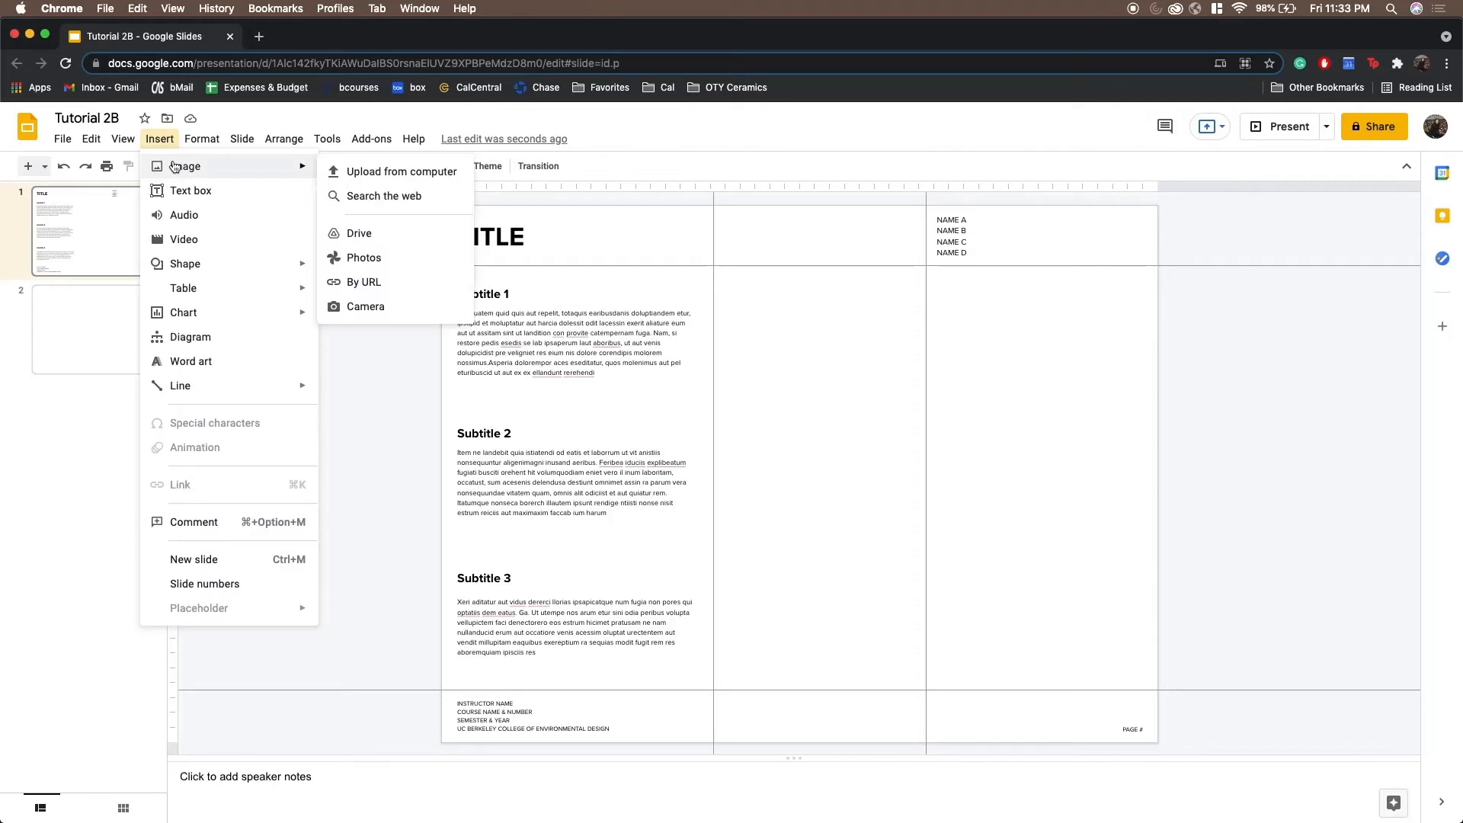
pyautogui.click(349, 172)
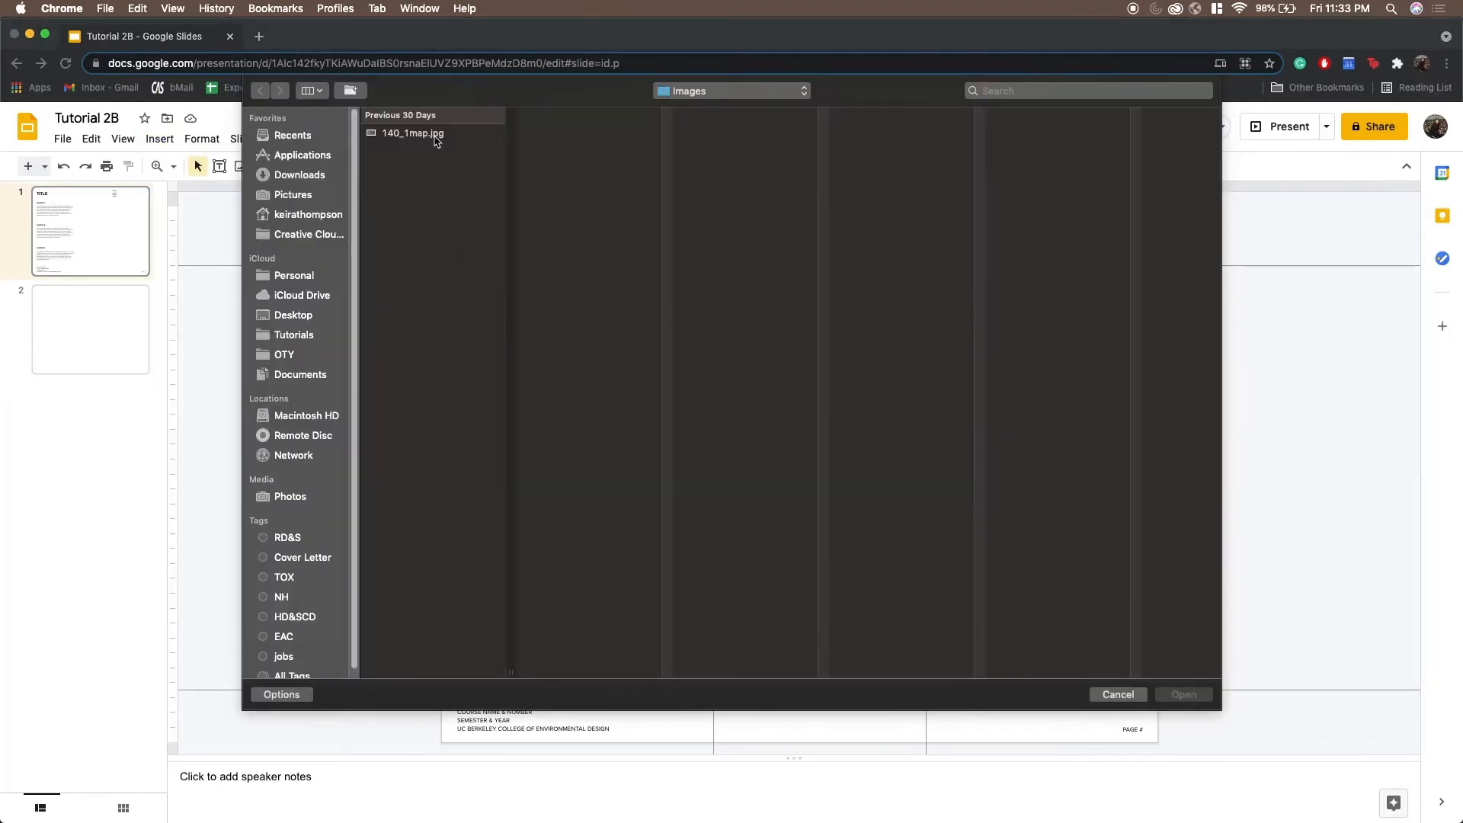
pyautogui.click(427, 134)
pyautogui.doubleClick(426, 134)
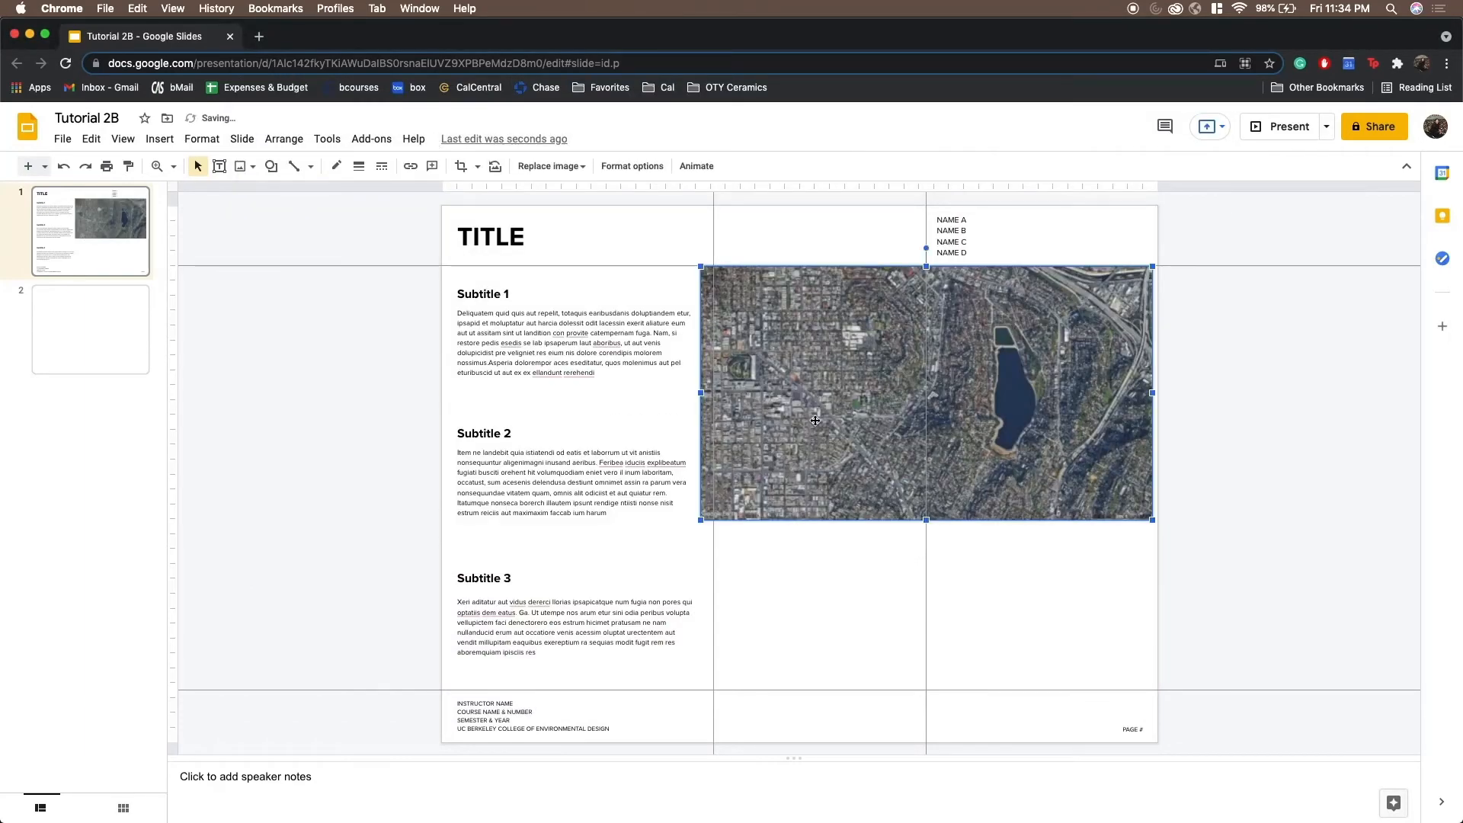
# - Move the aerial map over the columns and enlarge it to fill the height between the two horizontal guides
pyautogui.moveTo(1048, 423); pyautogui.dragTo(919, 423)
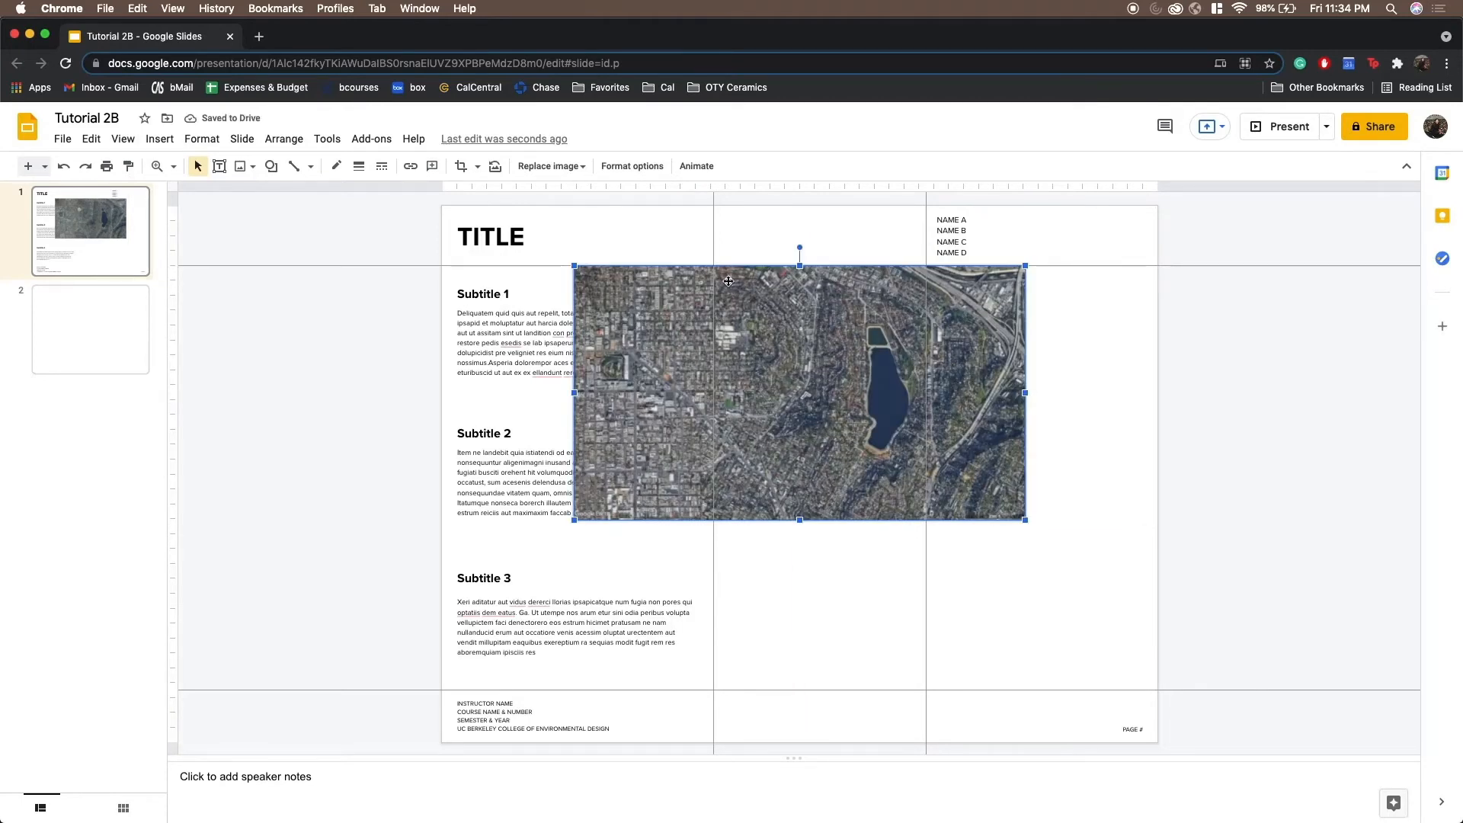
pyautogui.moveTo(841, 394); pyautogui.dragTo(842, 395)
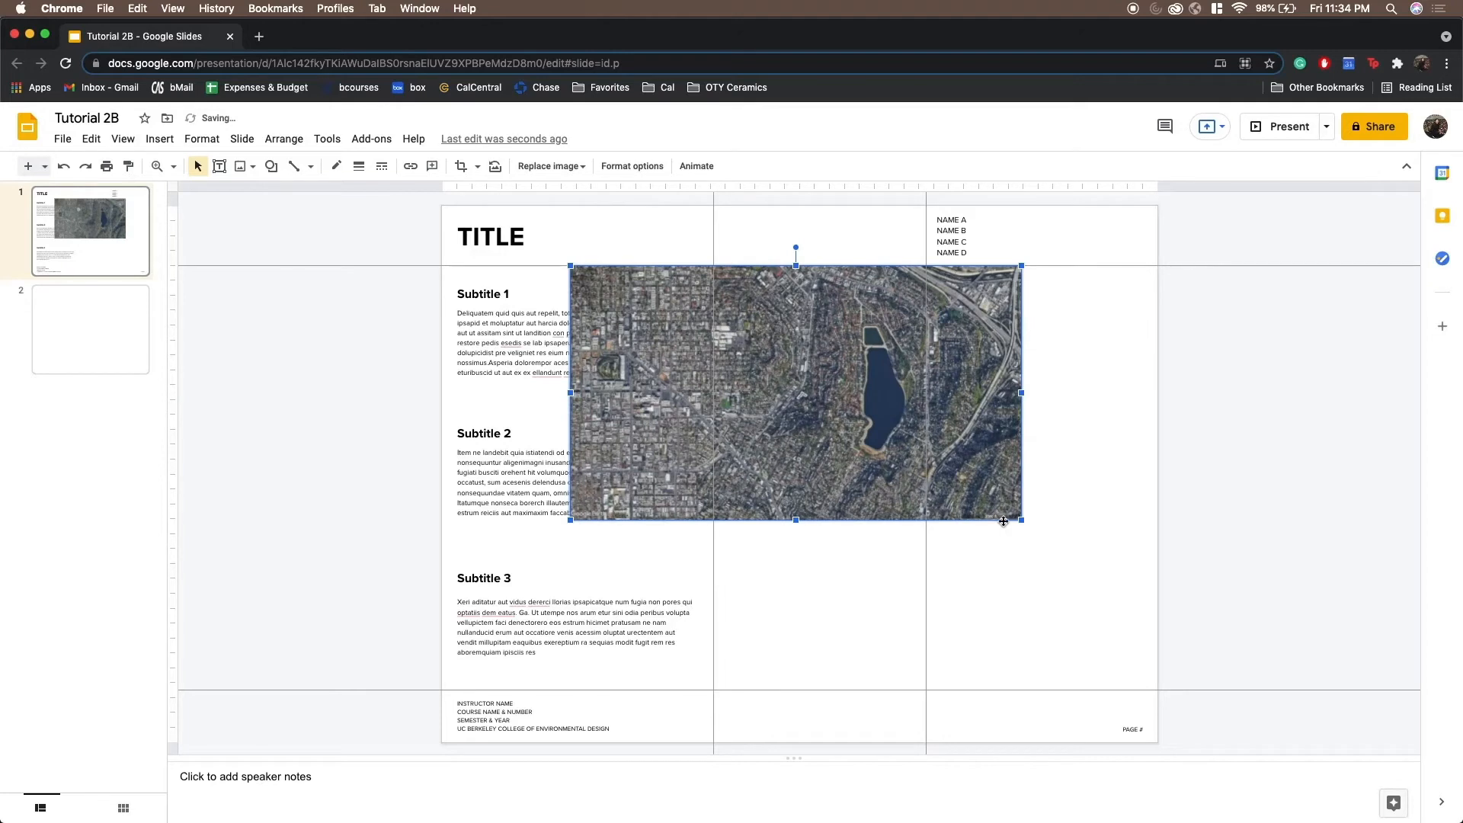
pyautogui.moveTo(1021, 522); pyautogui.dragTo(1271, 689)
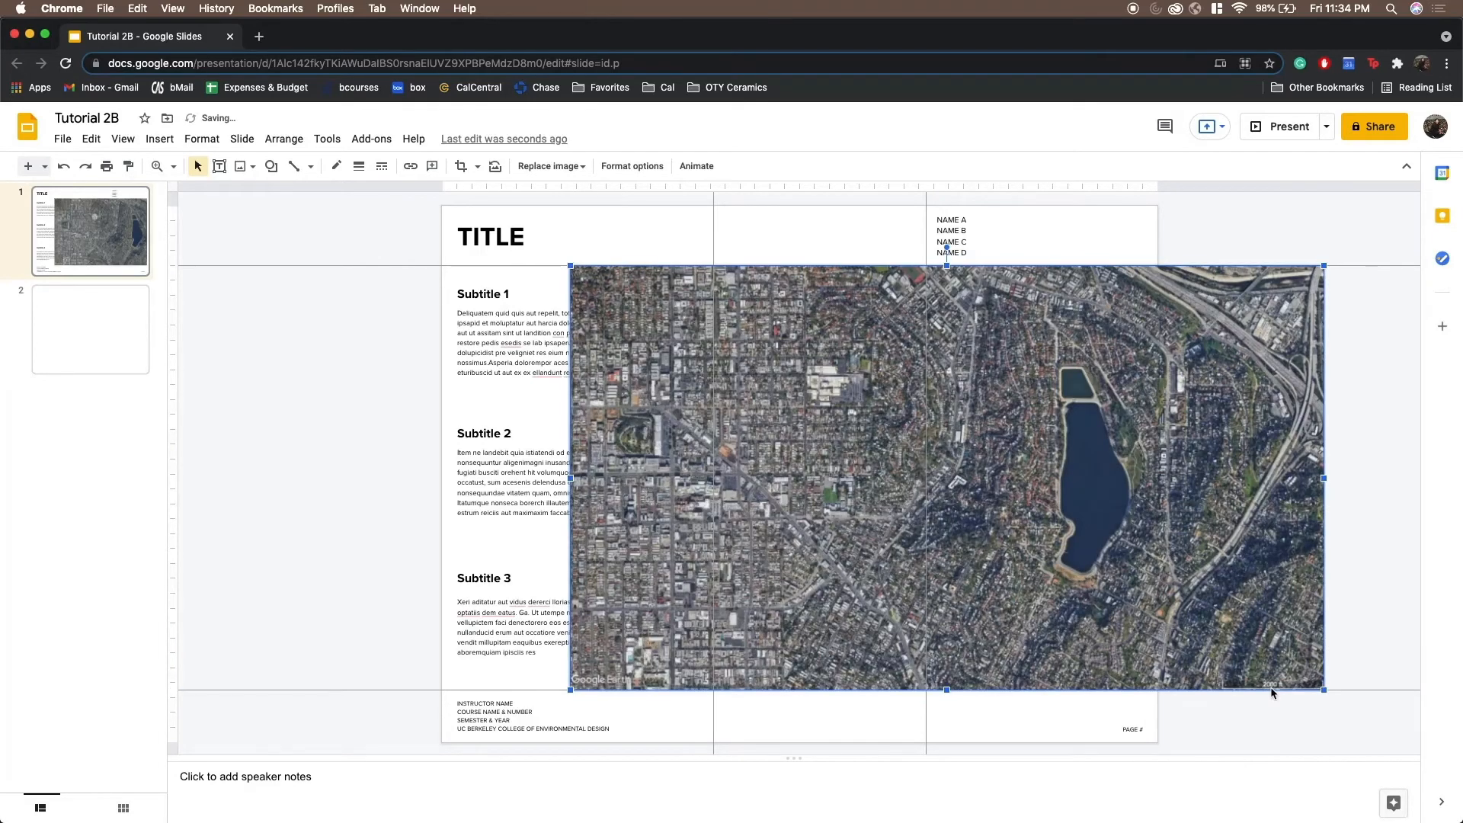
pyautogui.moveTo(1107, 588); pyautogui.dragTo(1094, 587)
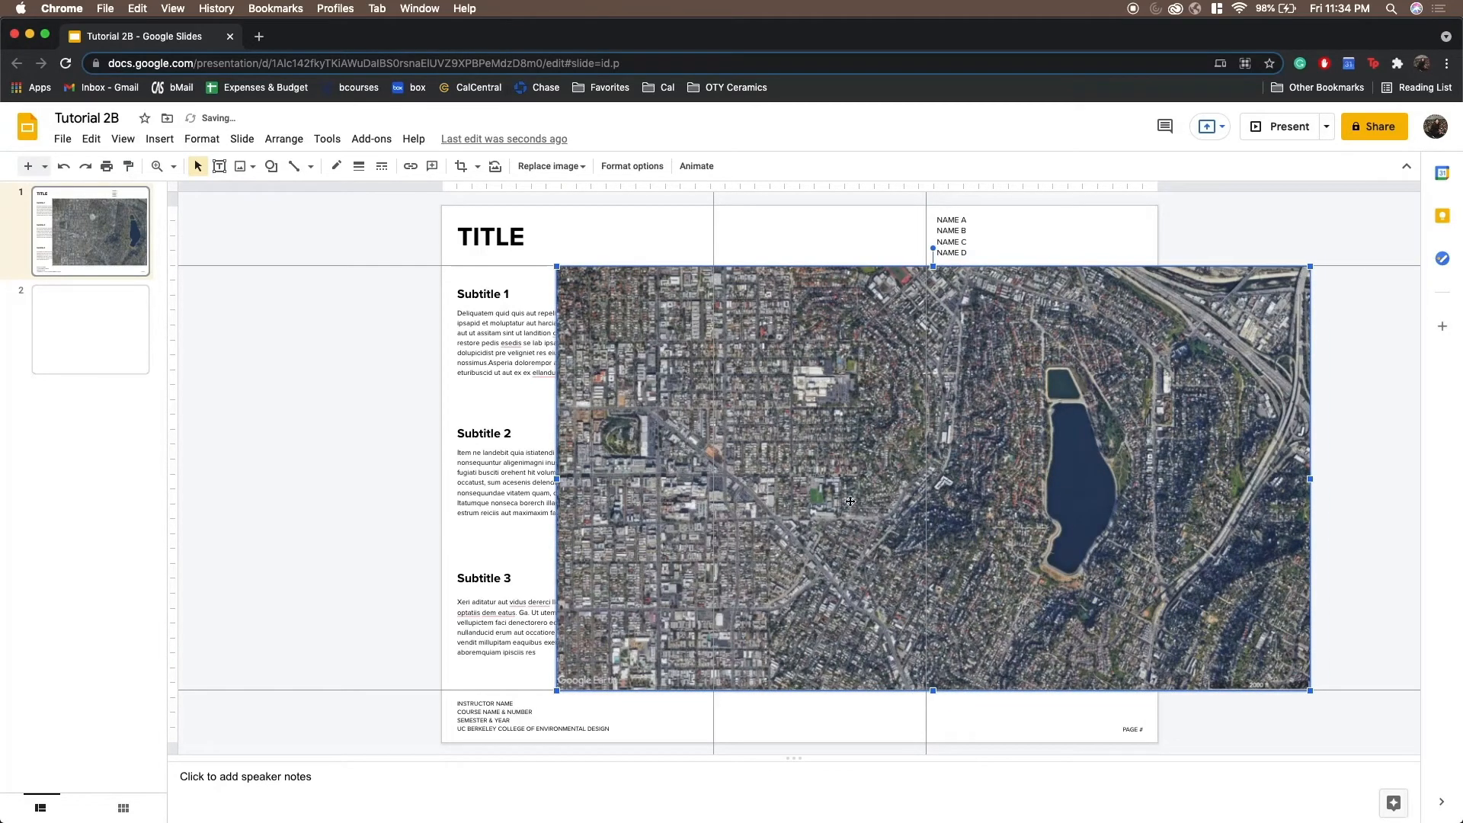
# - Shift the aerial map within its crop frame and reposition it so the lake lies in the middle column
pyautogui.doubleClick(840, 465)
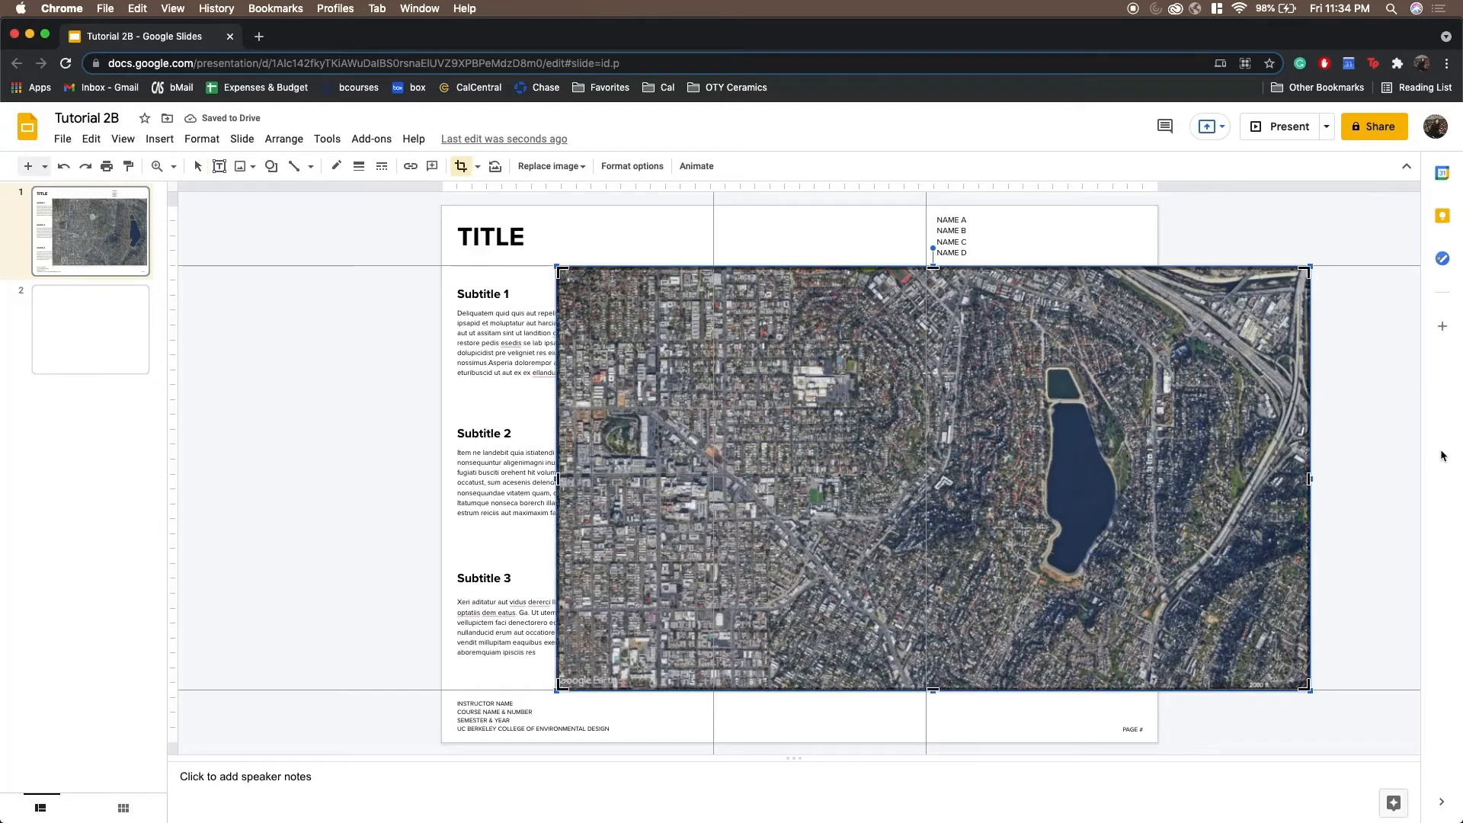
pyautogui.click(1308, 482)
pyautogui.moveTo(1099, 501); pyautogui.dragTo(907, 503)
pyautogui.click(906, 503)
pyautogui.moveTo(842, 506); pyautogui.dragTo(796, 503)
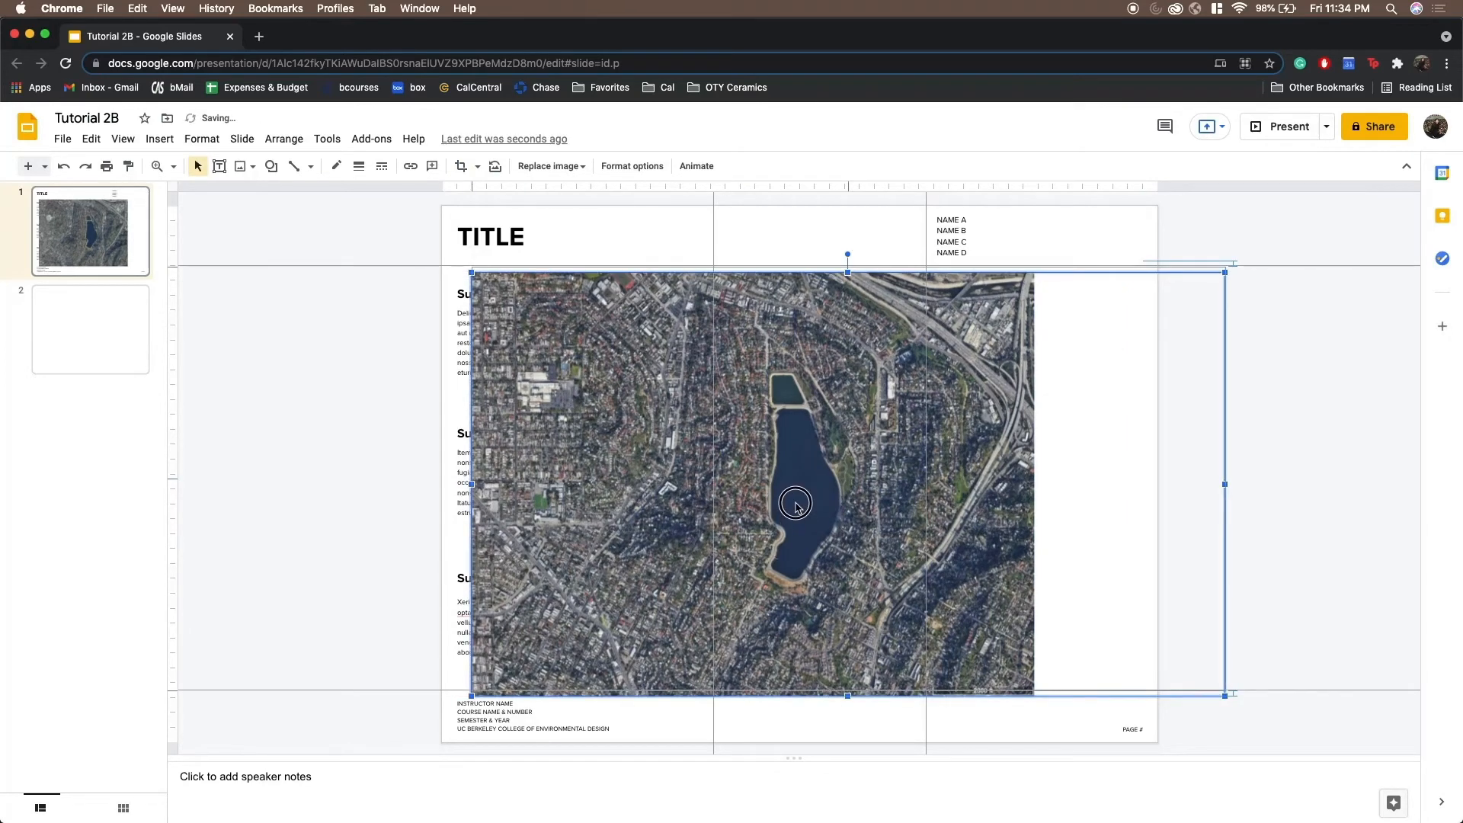
# - Crop both sides of the aerial map to the vertical guides so it fills only the middle column
pyautogui.doubleClick(795, 503)
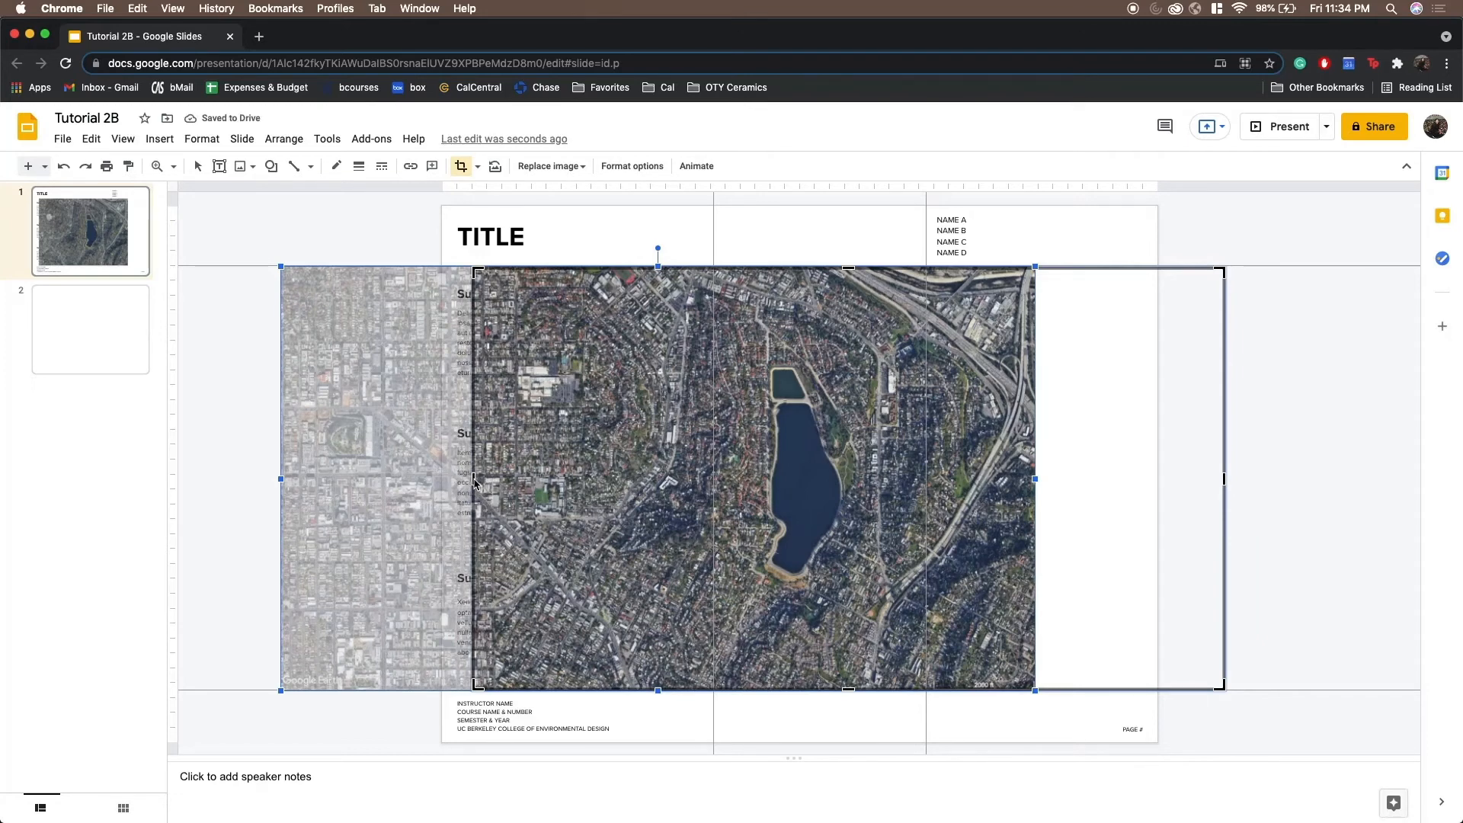
pyautogui.moveTo(608, 475); pyautogui.dragTo(717, 472)
pyautogui.moveTo(1227, 480); pyautogui.dragTo(928, 497)
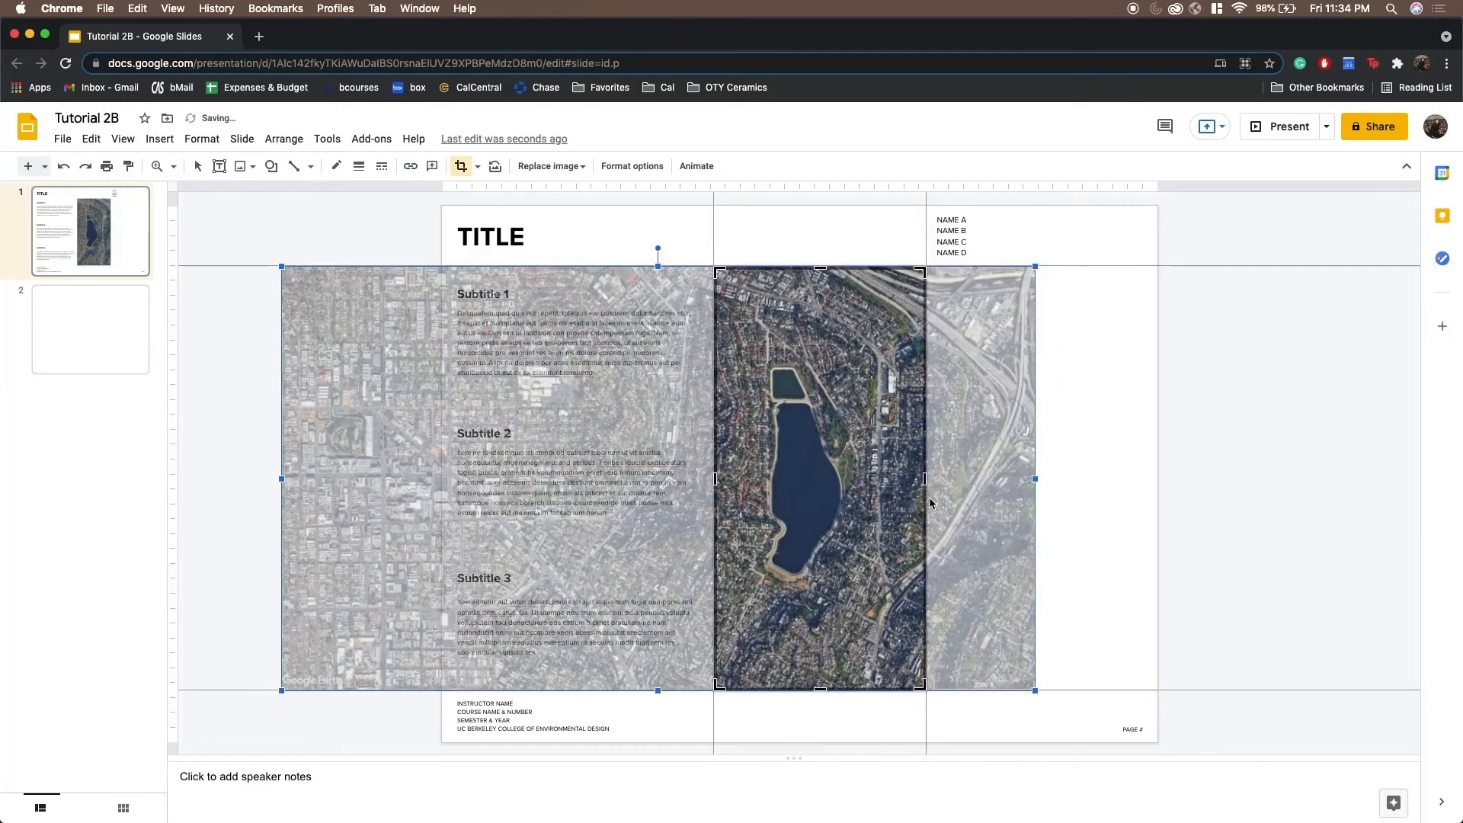
pyautogui.press('Return')
pyautogui.click(1013, 526)
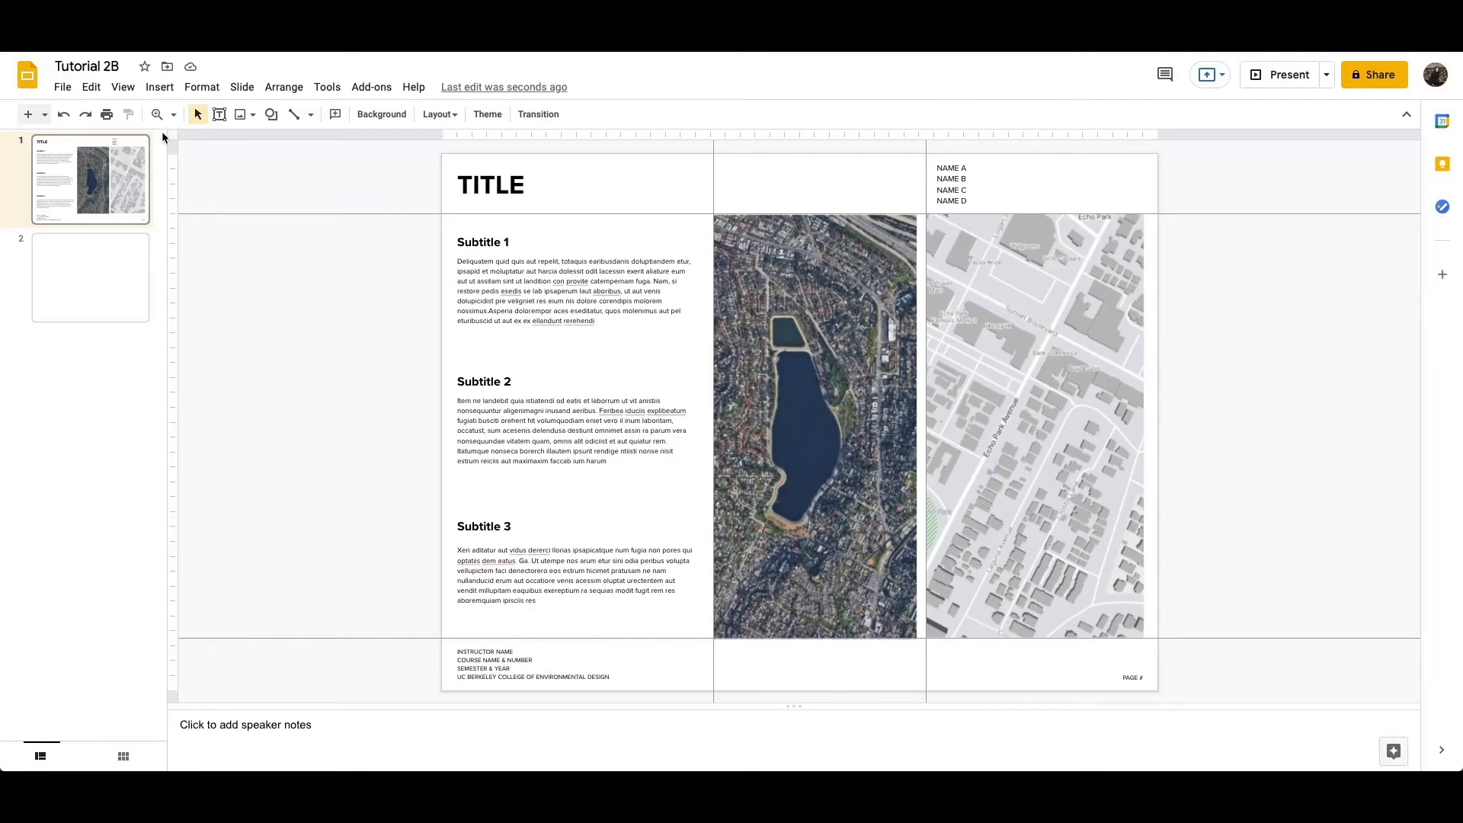
# - Hide the layout guides to preview the finished slide
pyautogui.click(120, 89)
pyautogui.moveTo(183, 302)
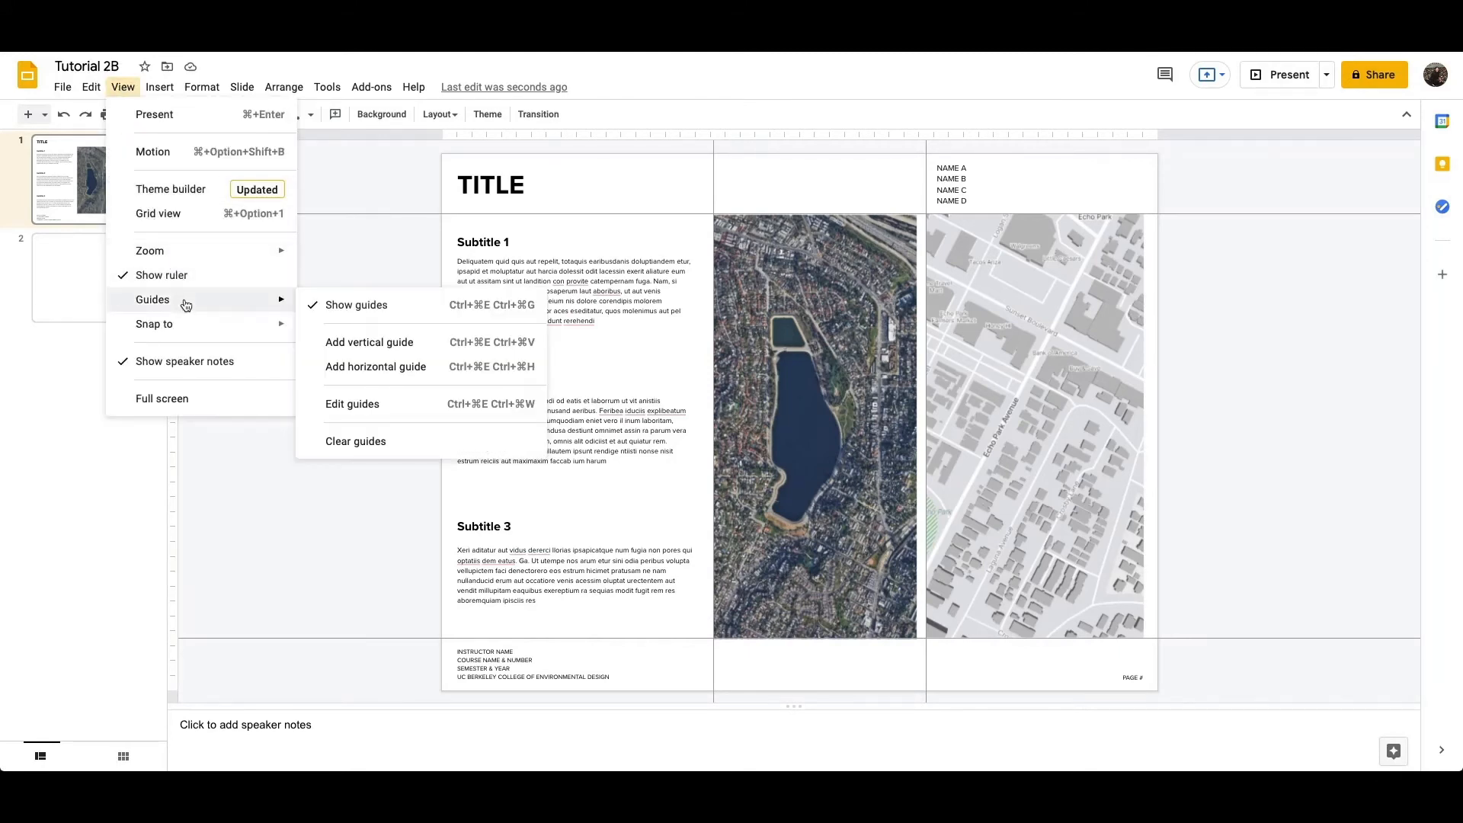
pyautogui.click(360, 307)
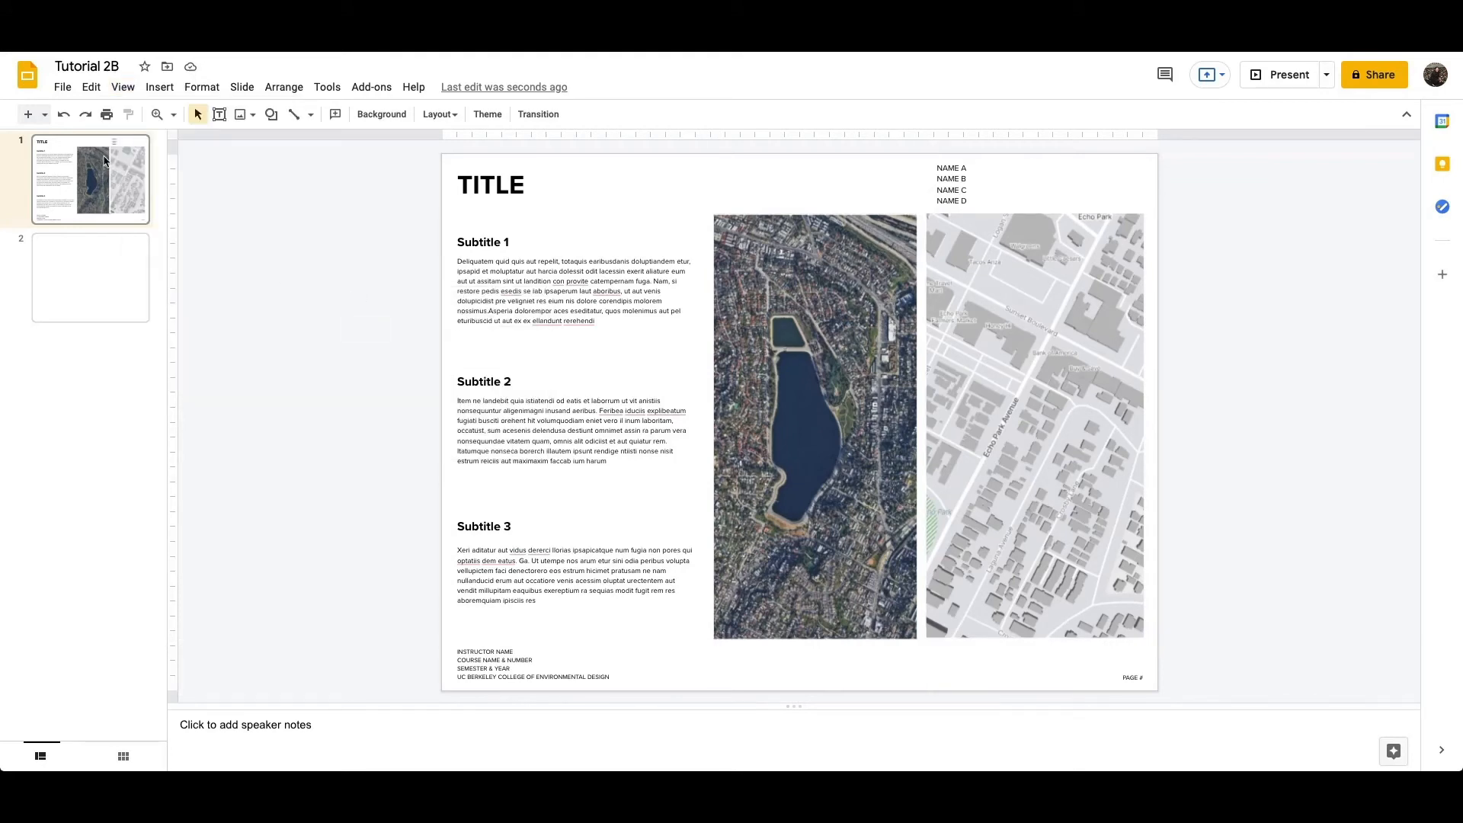
# - Show the layout guides again and hide them once more
pyautogui.click(122, 88)
pyautogui.moveTo(172, 302)
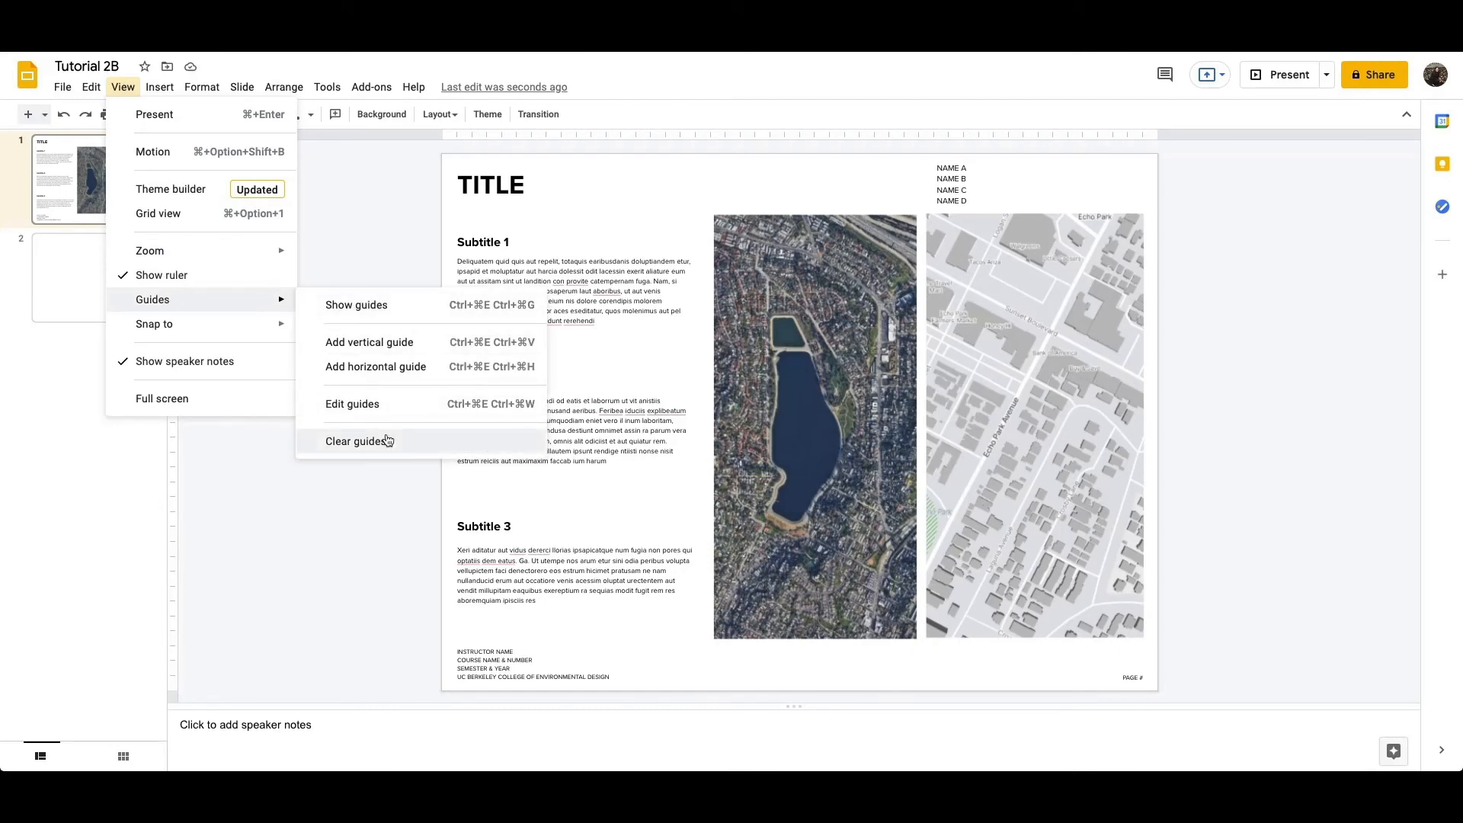
pyautogui.click(368, 313)
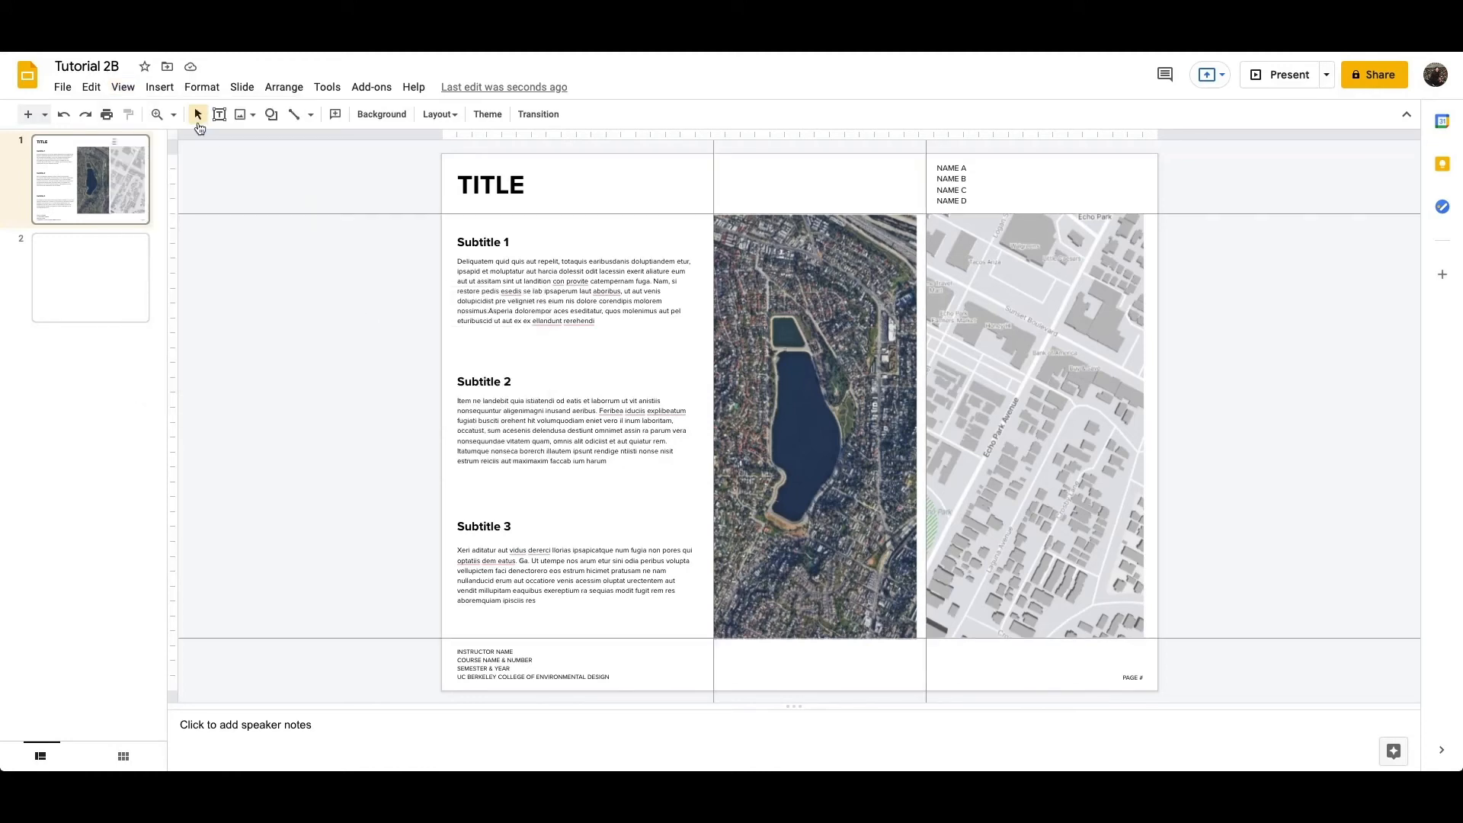
pyautogui.click(123, 87)
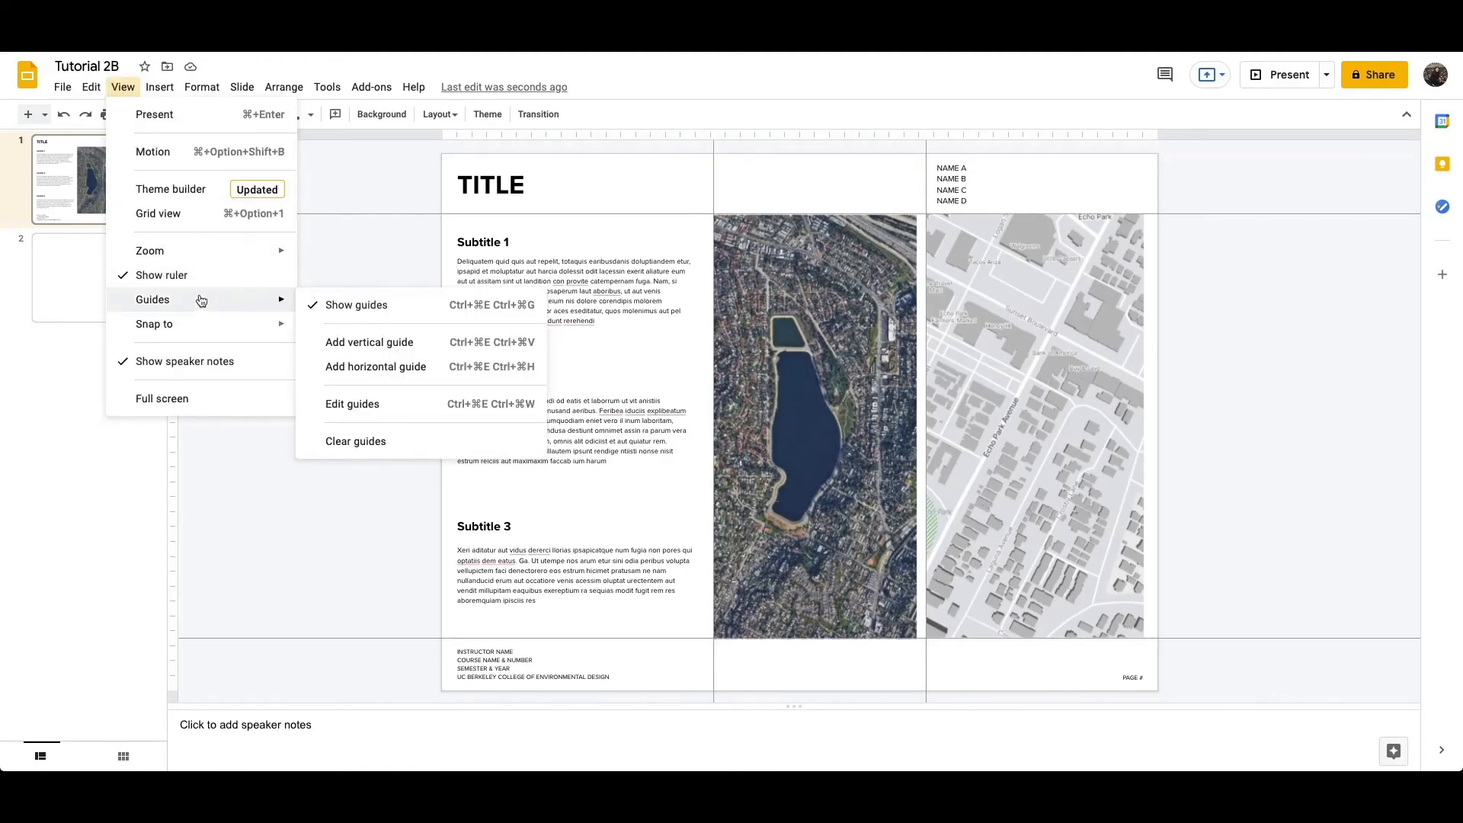
pyautogui.click(361, 313)
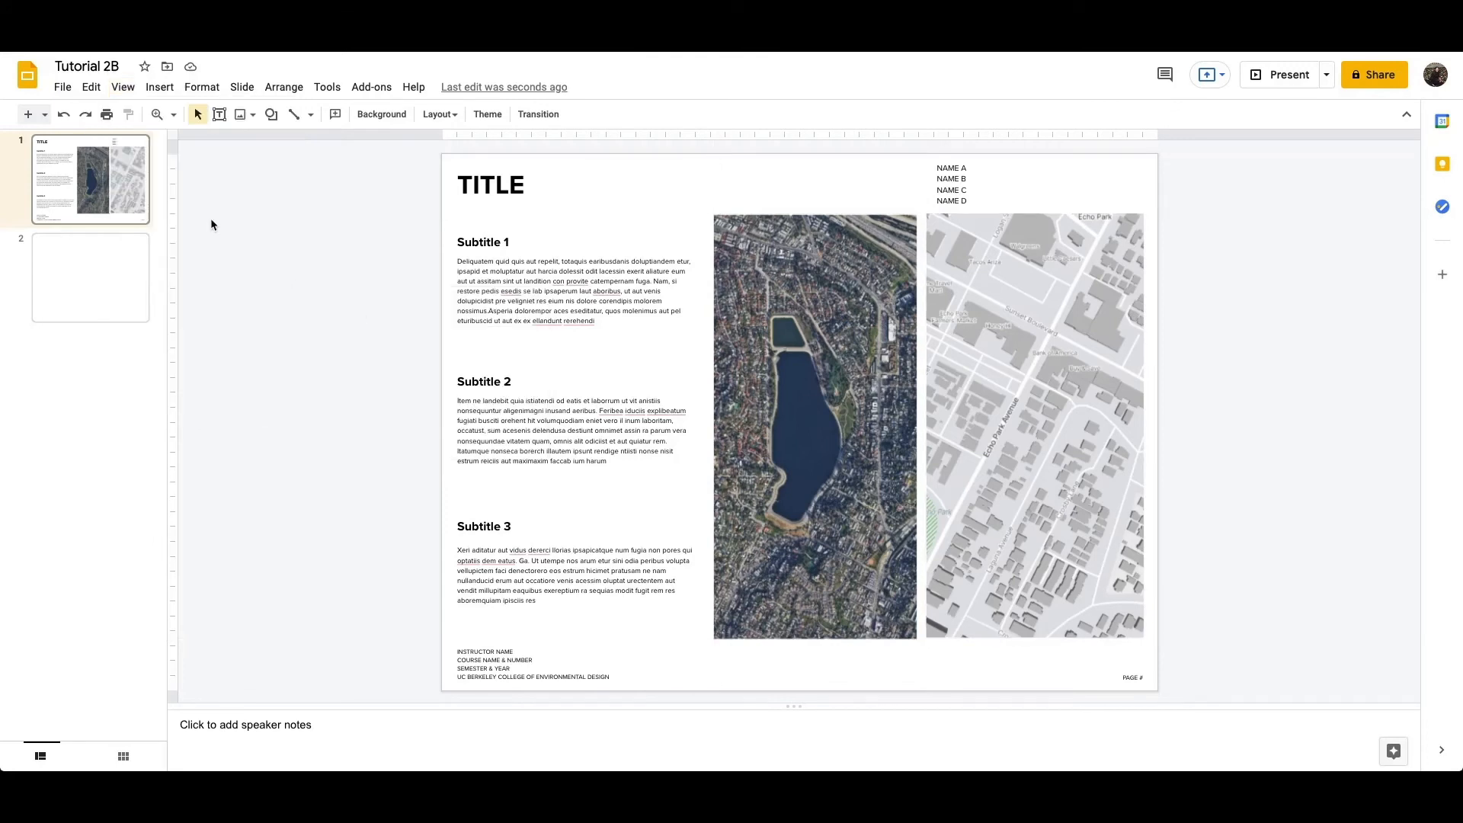
# - Open the print settings for the presentation and set the destination to Save as PDF
pyautogui.click(62, 89)
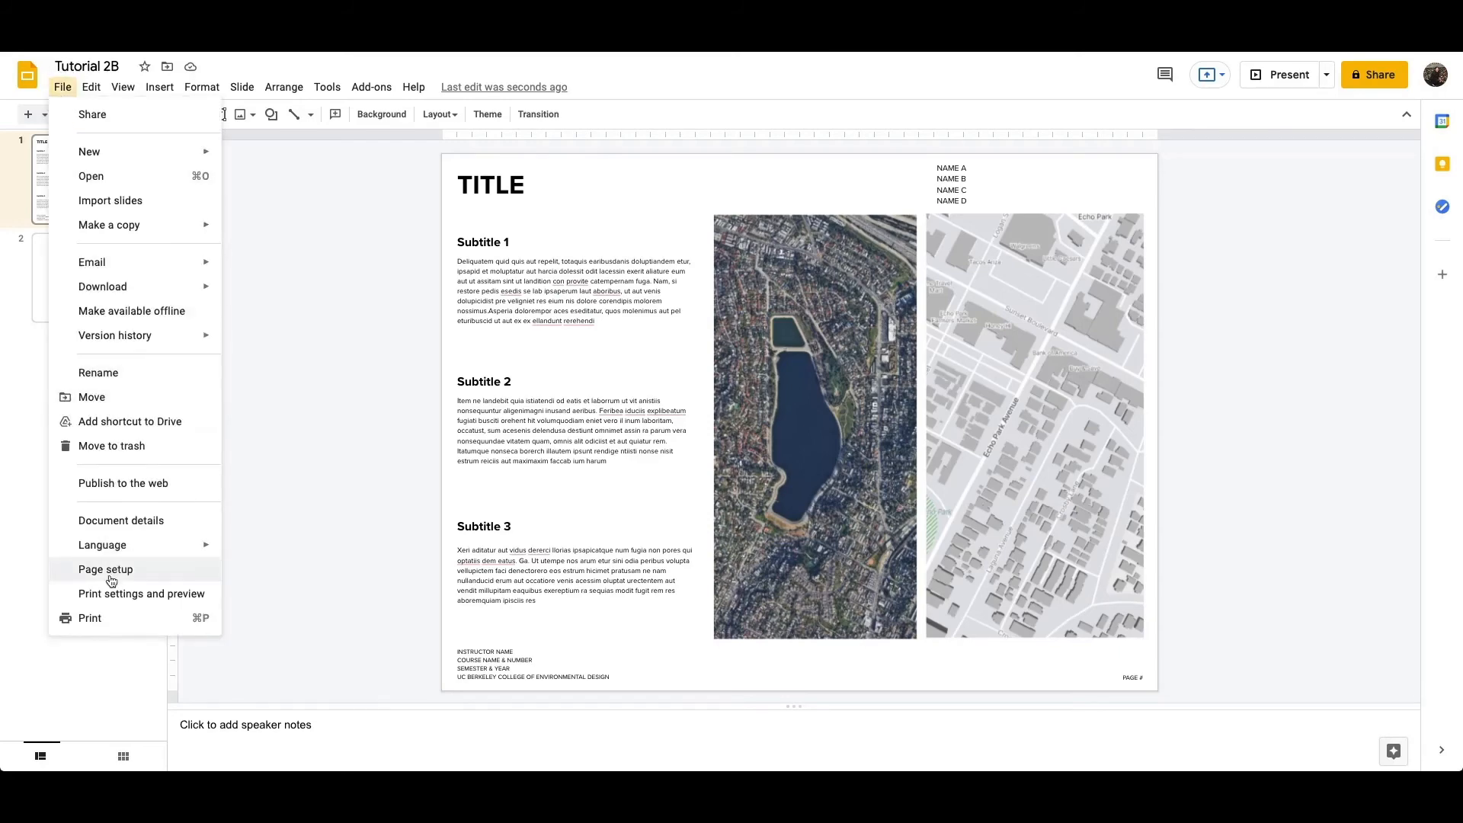
pyautogui.click(111, 624)
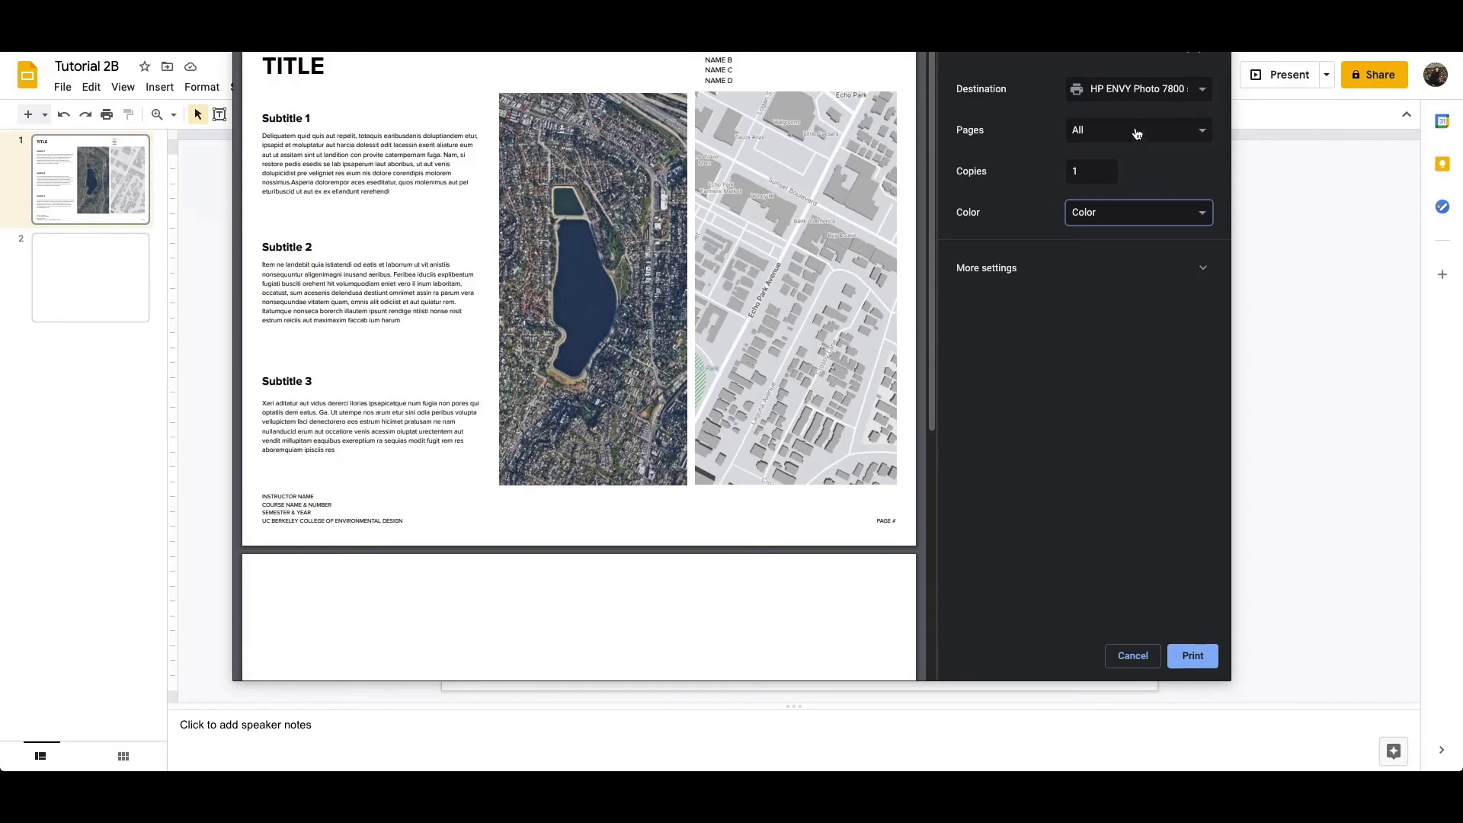
pyautogui.click(1127, 97)
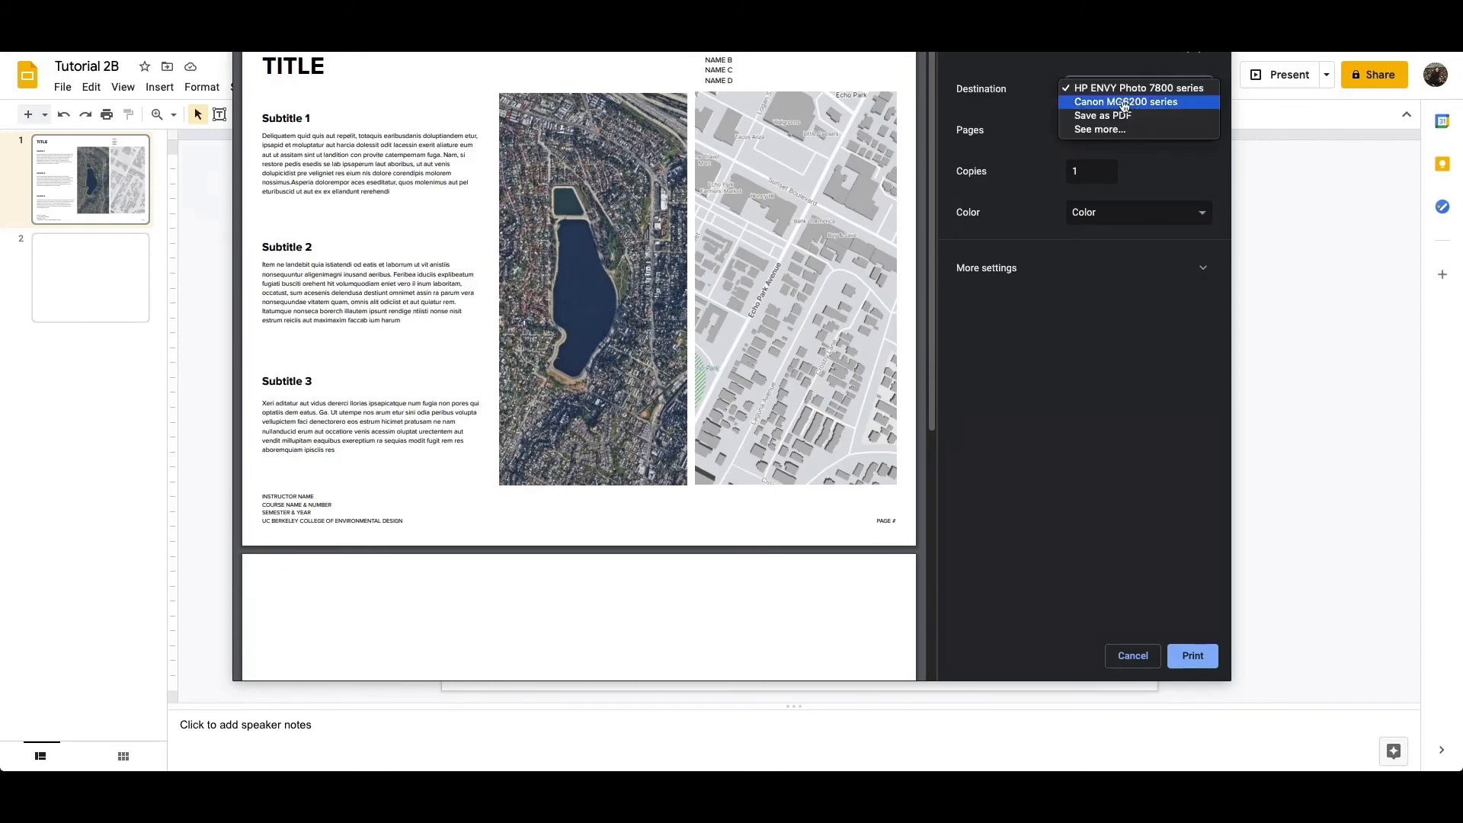
pyautogui.click(1122, 116)
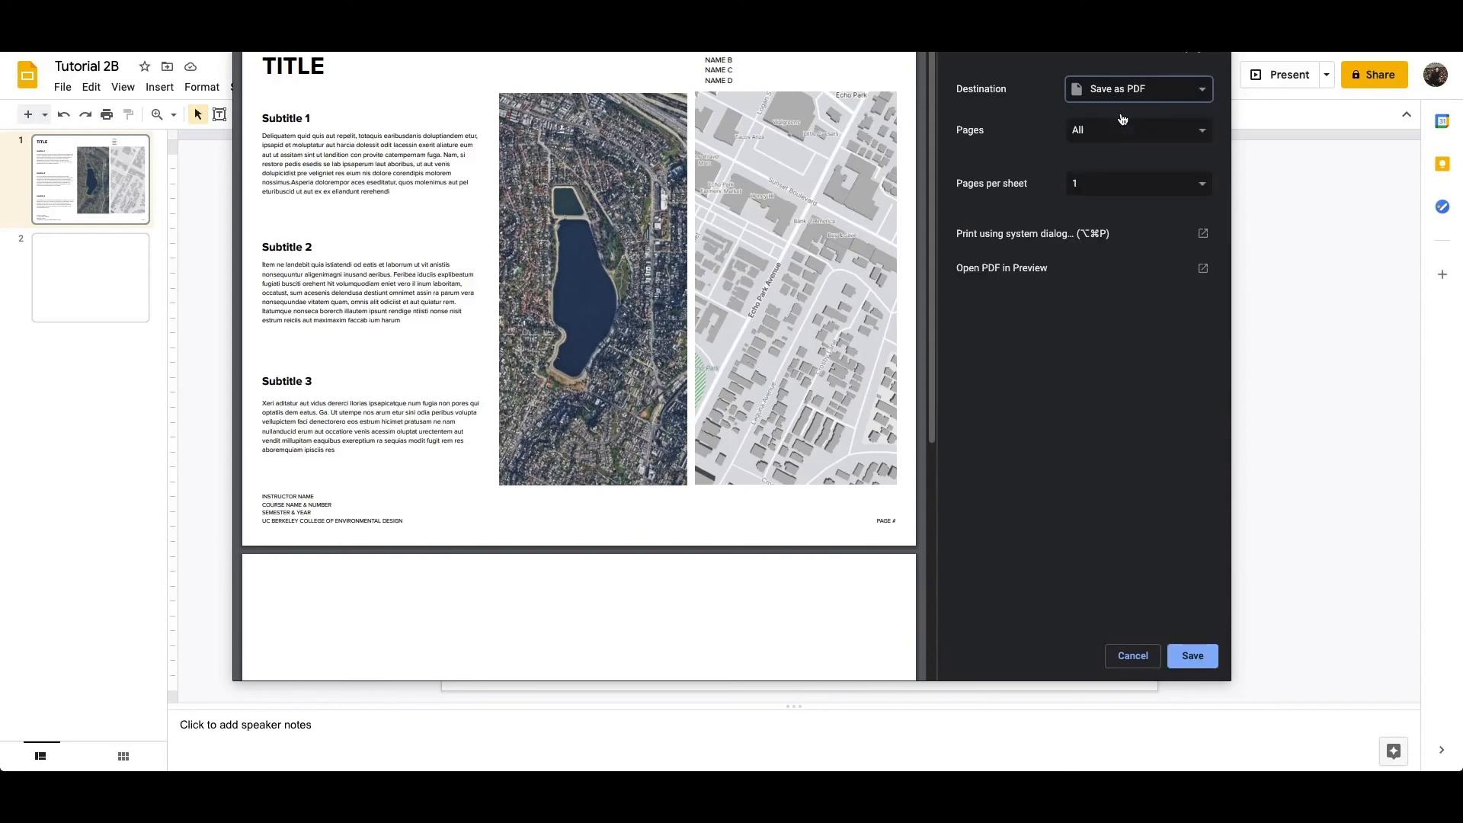
pyautogui.click(1116, 91)
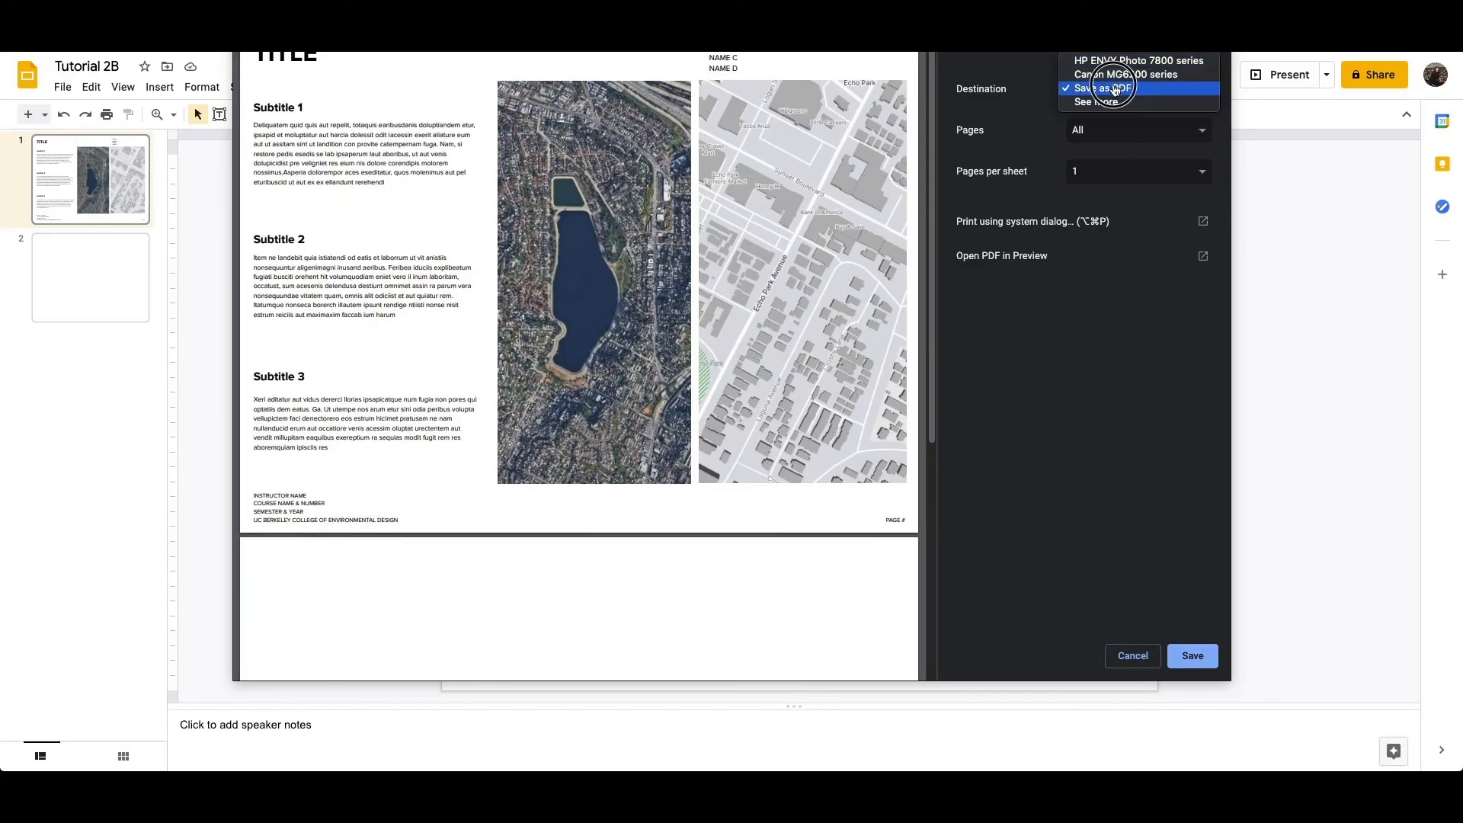
pyautogui.click(1113, 88)
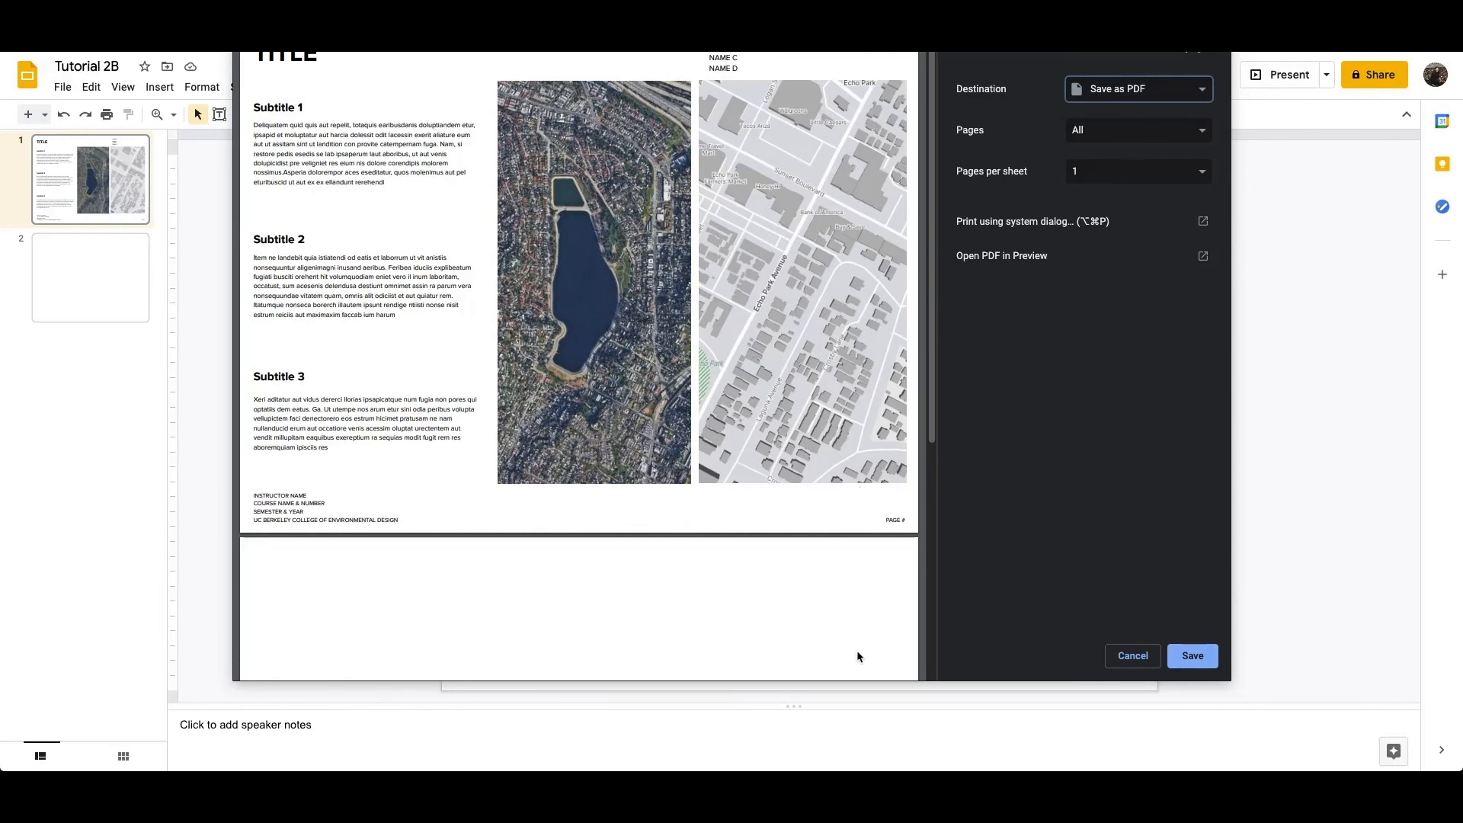
# - Restrict the PDF output to a custom page range containing only page 1
pyautogui.click(1082, 127)
pyautogui.click(1088, 143)
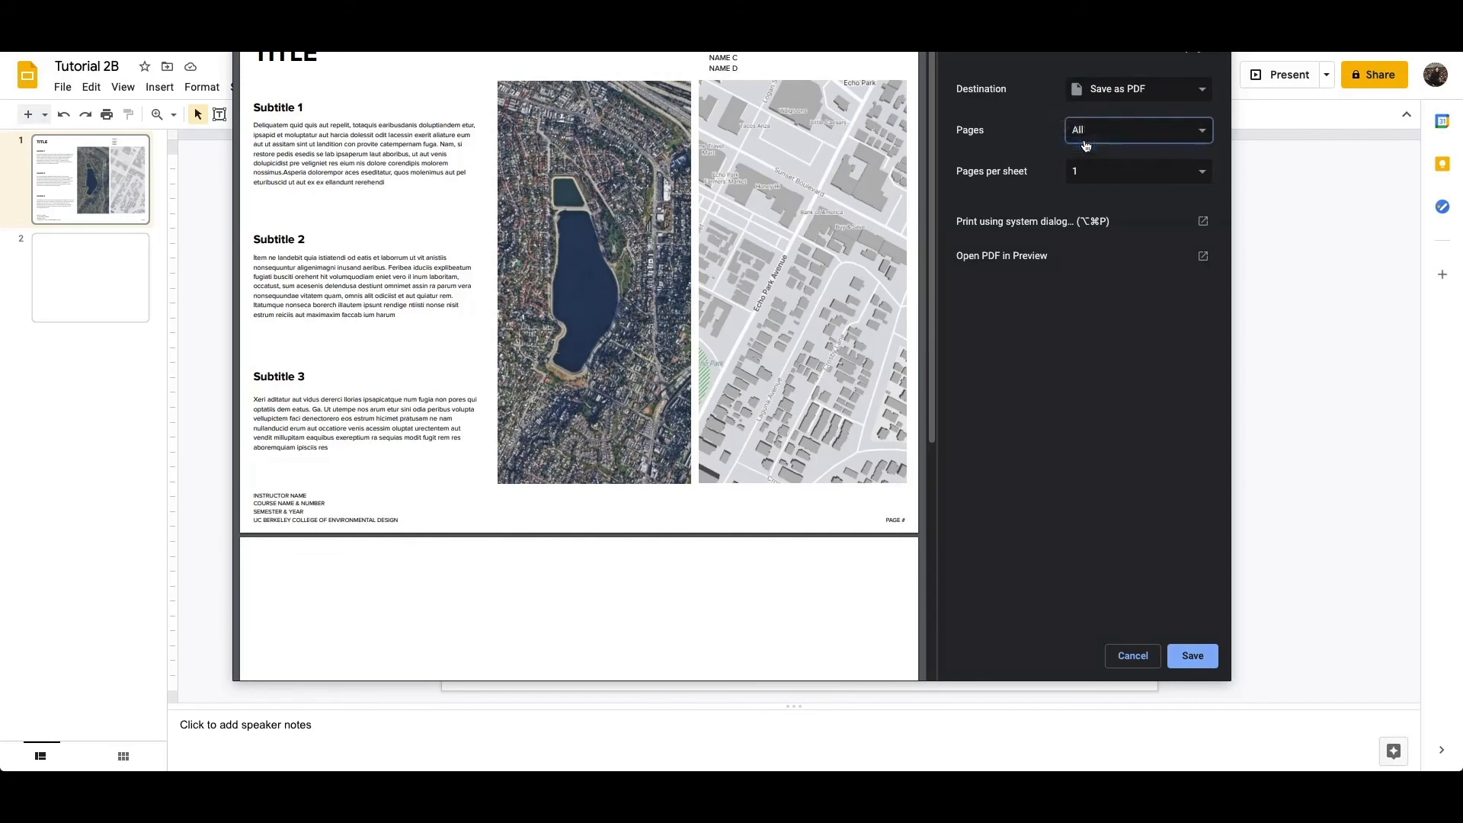
pyautogui.write('1')
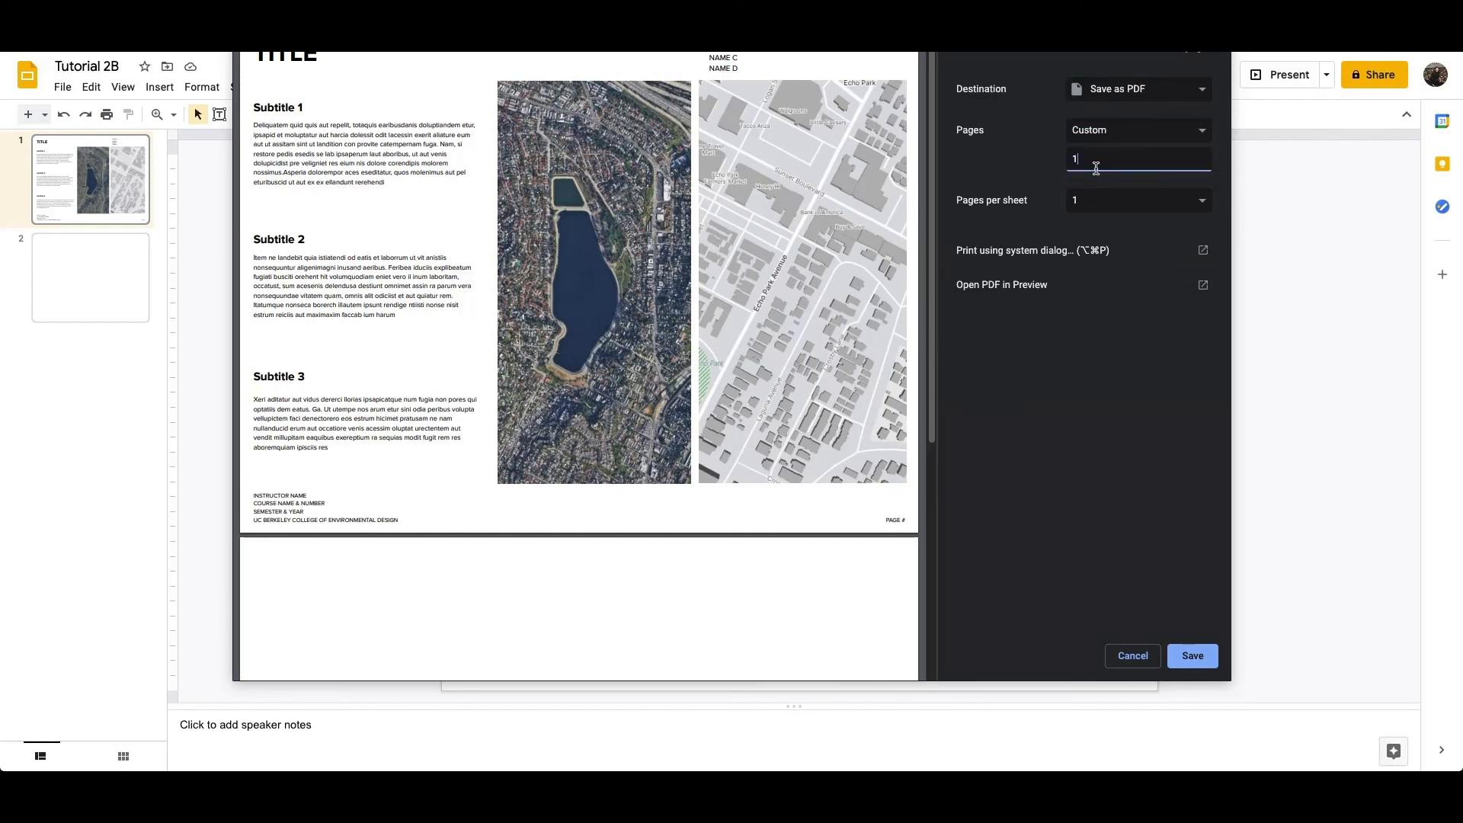
# - Save the page as a PDF document in the Tutorial 2 folder inside Tutorials
pyautogui.click(1192, 656)
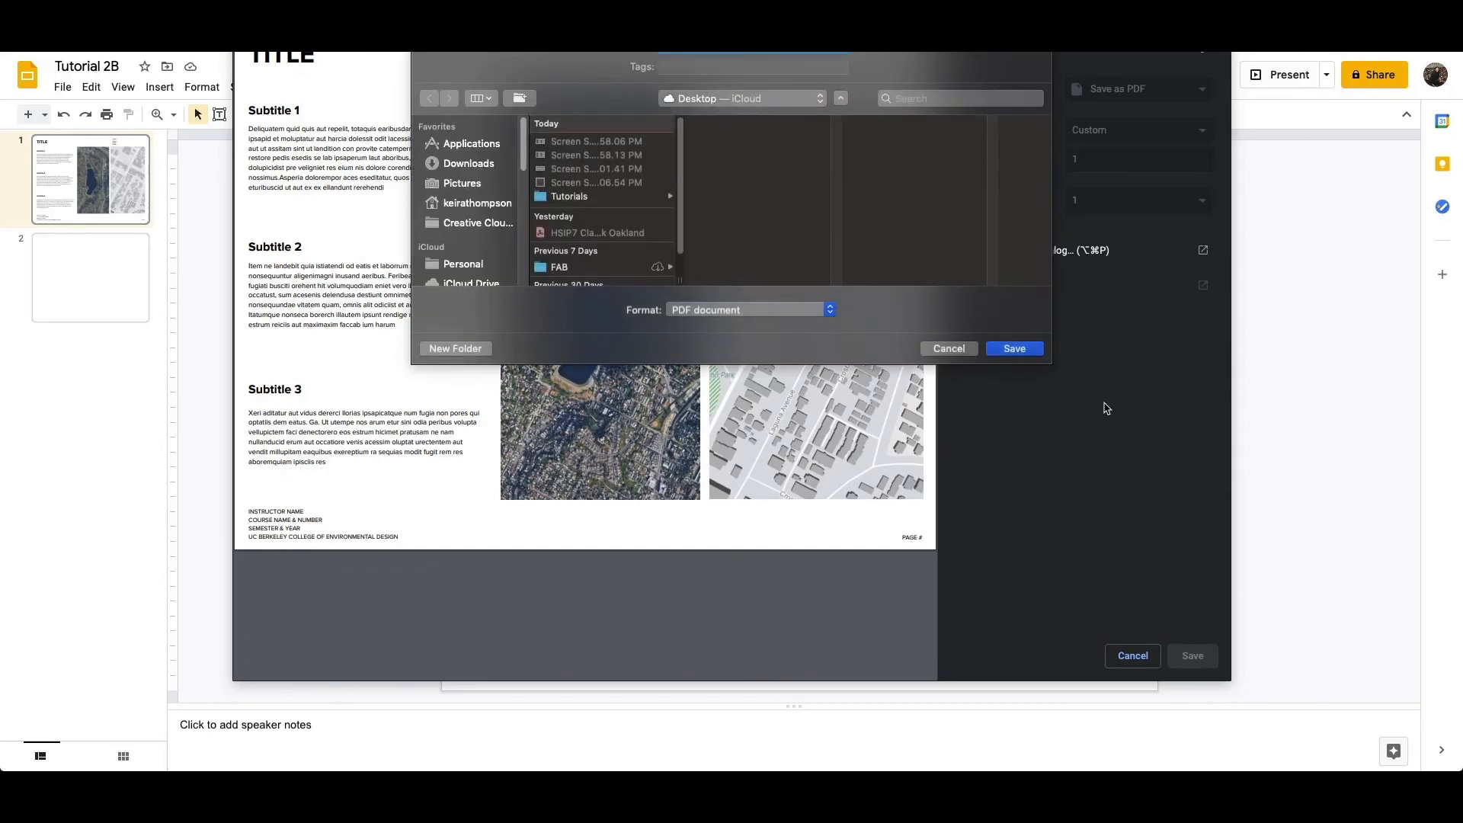
pyautogui.click(648, 196)
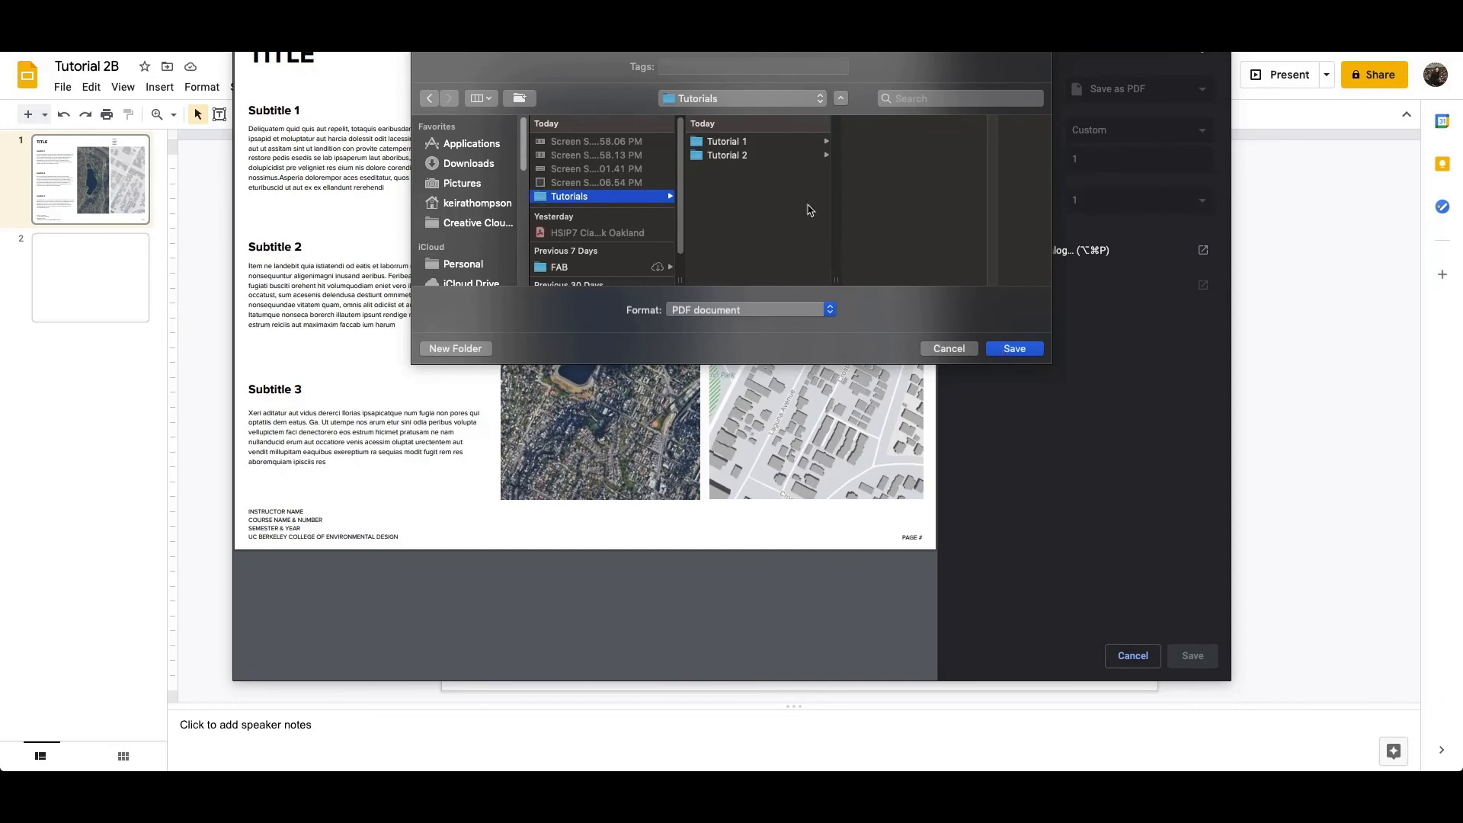
pyautogui.click(769, 154)
pyautogui.click(1016, 349)
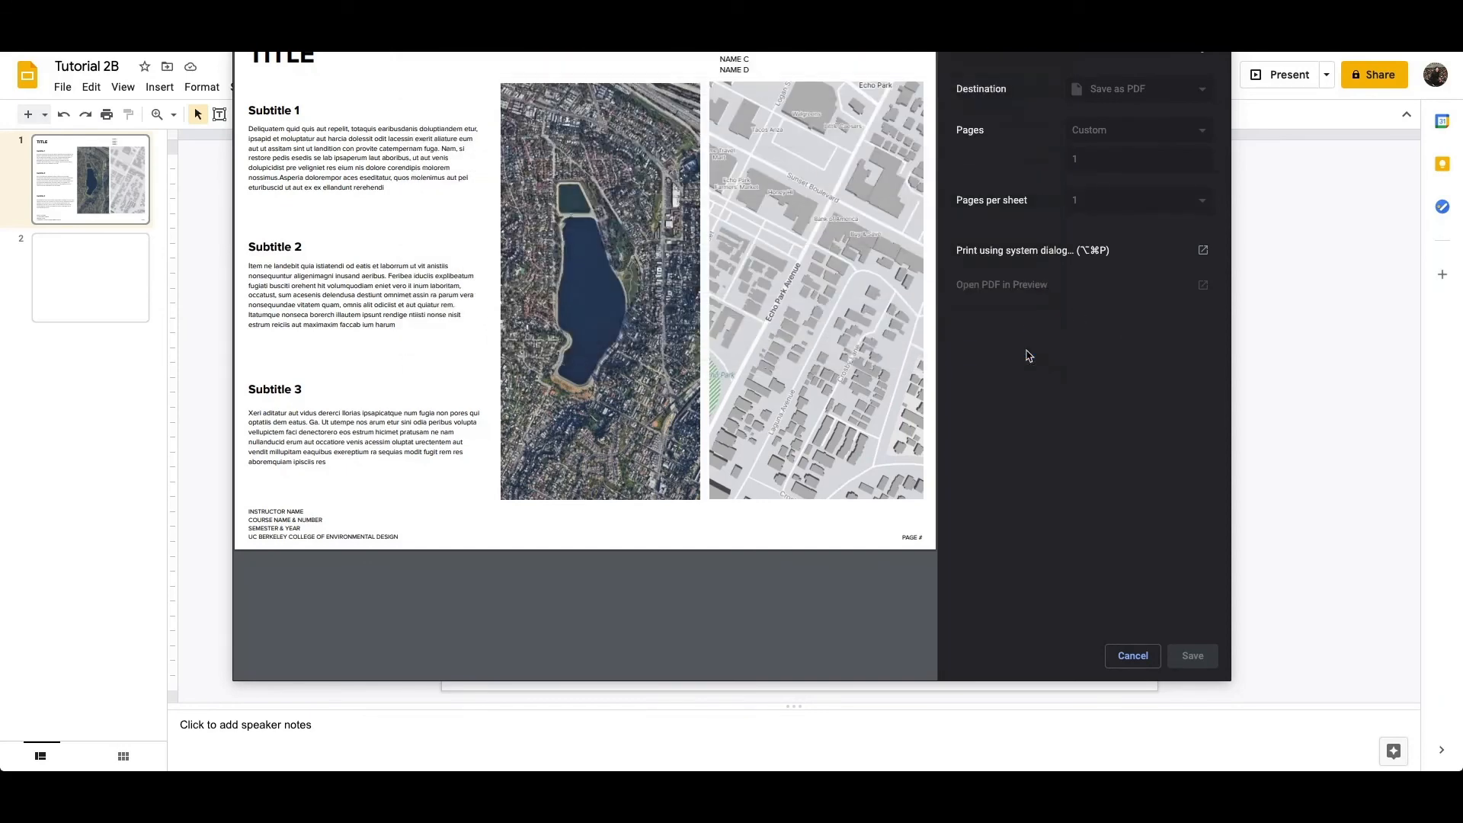